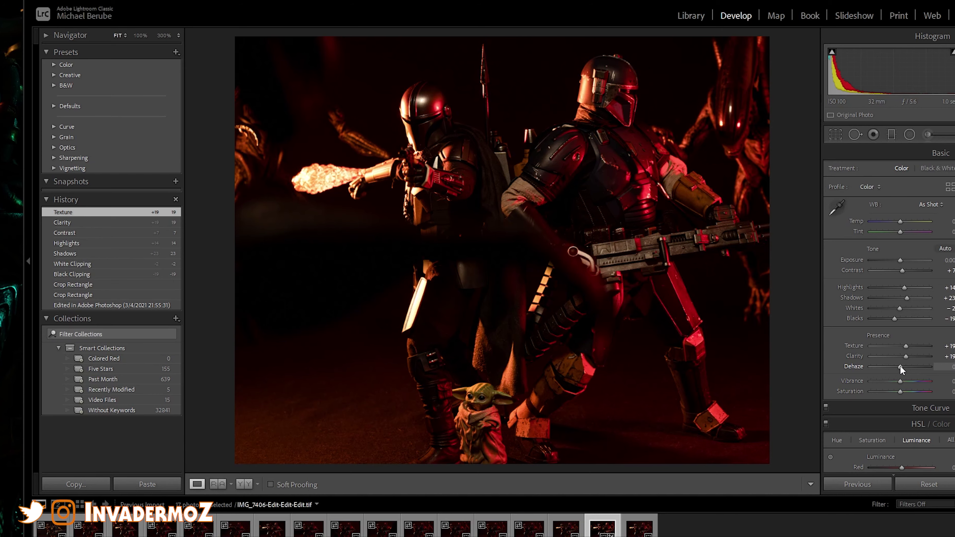
- Try a Dehaze of -74 on the photo and reset it to 0
drag(900, 366, 878, 367)
double_click(878, 367)
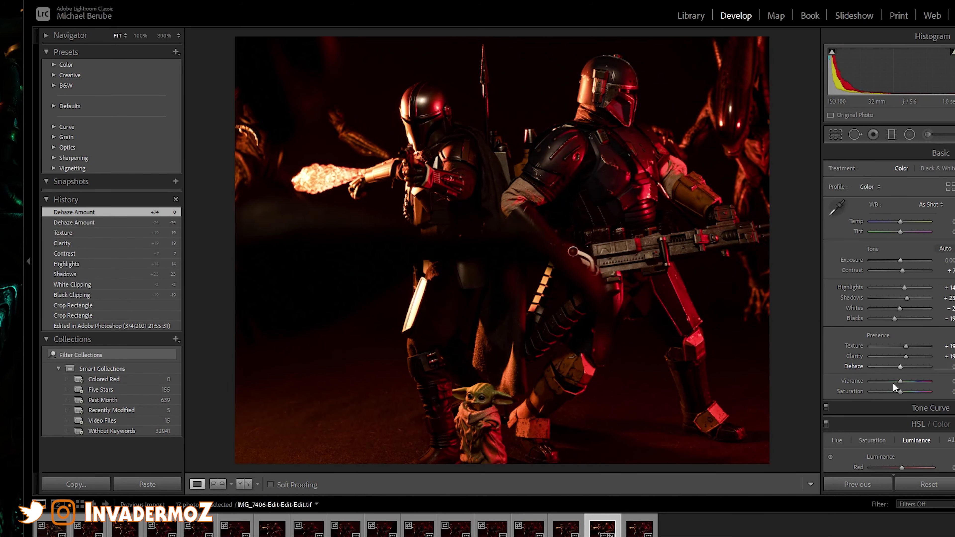
- Sharpen the photo with an Amount of 70 and a Masking of 25
scroll(894, 305, down, 6)
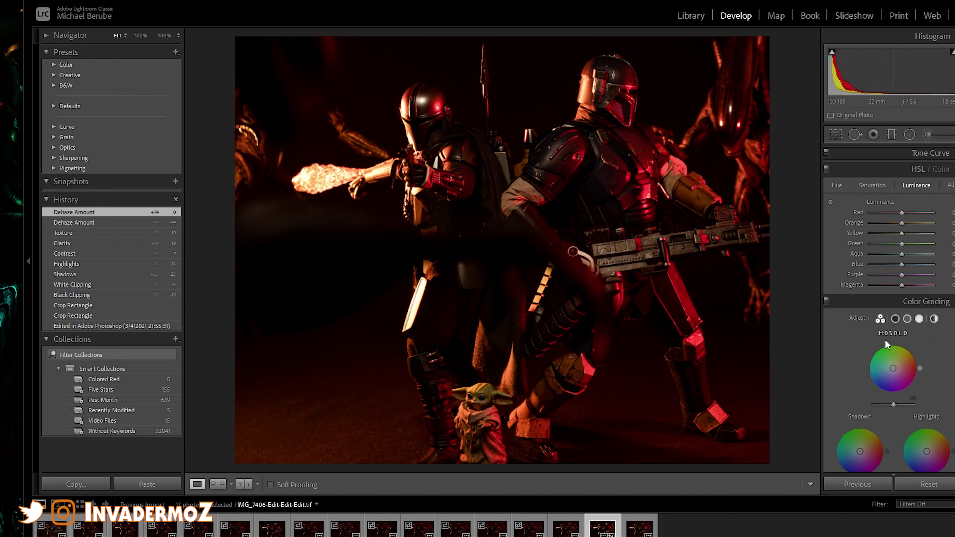
scroll(884, 339, down, 4)
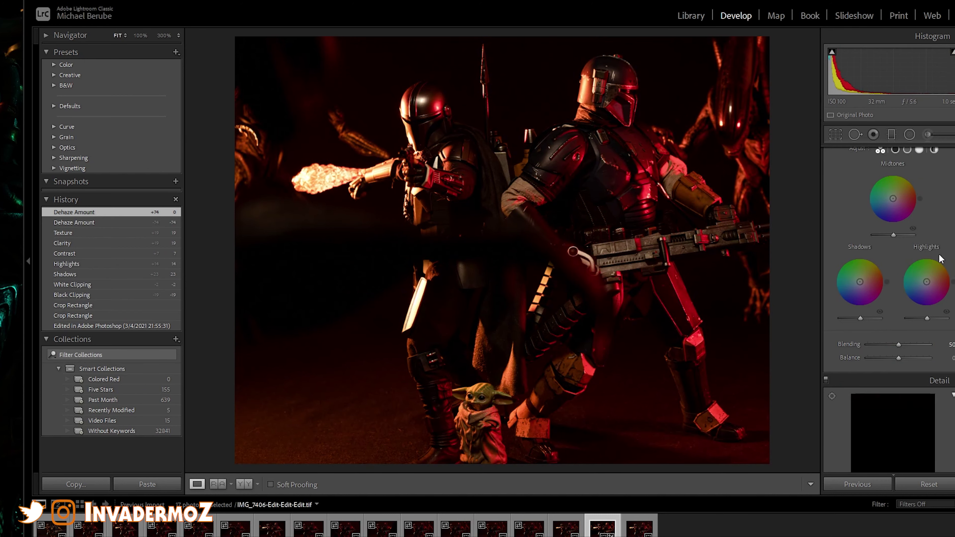
scroll(911, 282, down, 4)
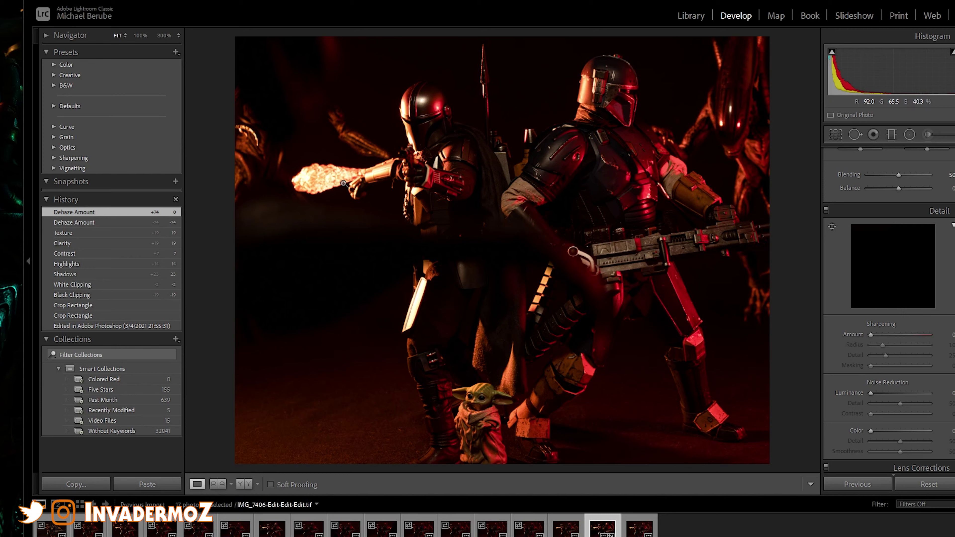
drag(869, 333, 896, 333)
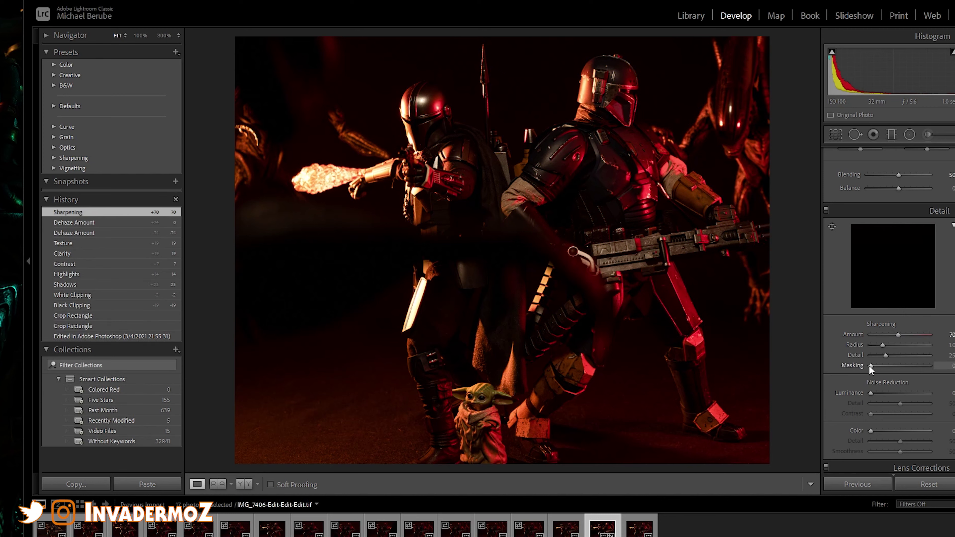
drag(869, 365, 883, 369)
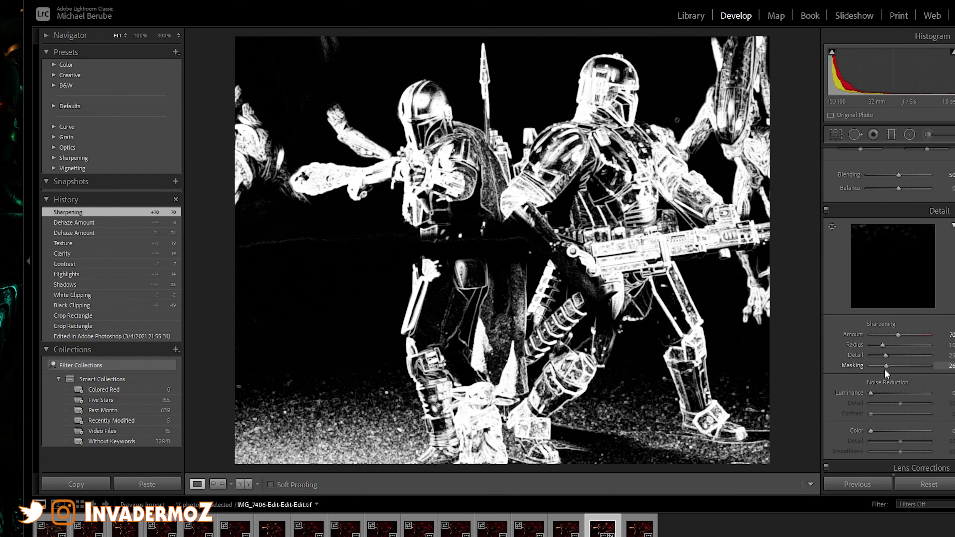
drag(885, 370, 883, 370)
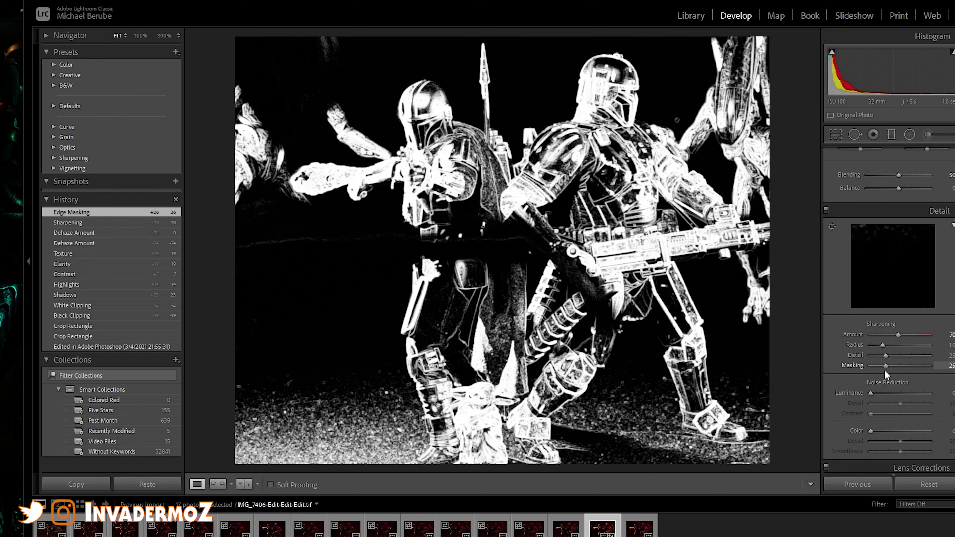
drag(884, 370, 884, 370)
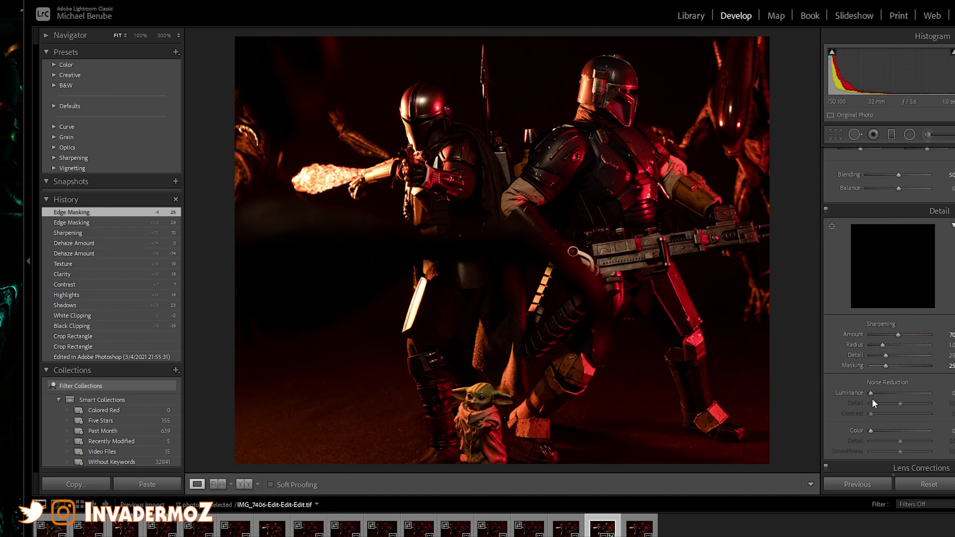
- Set noise reduction to Luminance 19, Detail 61, Contrast 19, and Color 25, Detail 62, Smoothness 58
drag(872, 392, 904, 452)
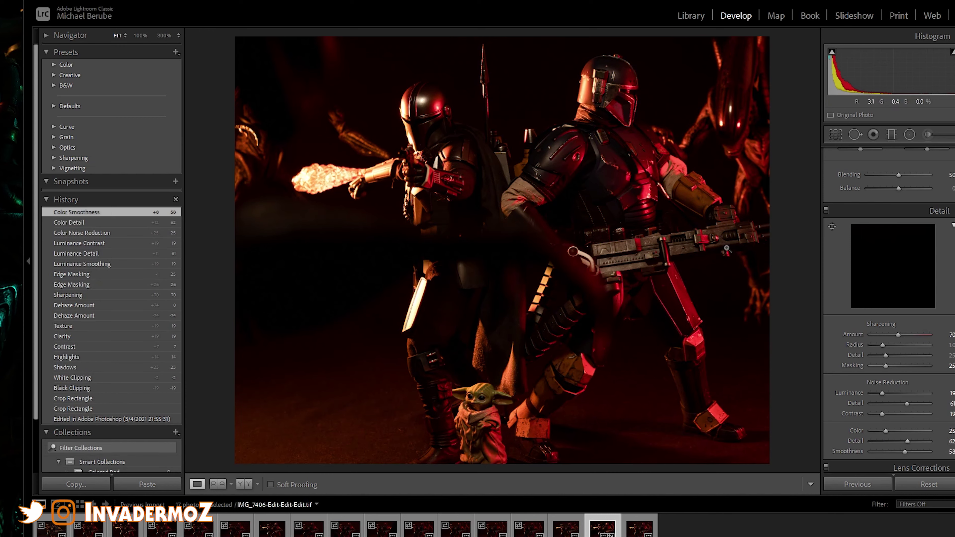
scroll(819, 320, down, 3)
scroll(825, 321, up, 3)
- Open a copy of the photo with Lightroom adjustments in Adobe Photoshop 2021
right_click(427, 175)
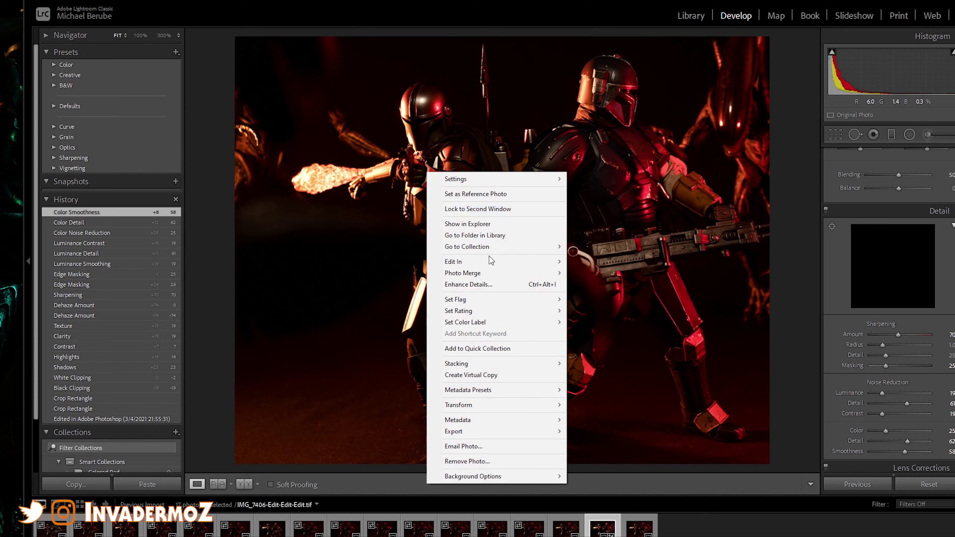
mouse_move(485, 263)
click(588, 262)
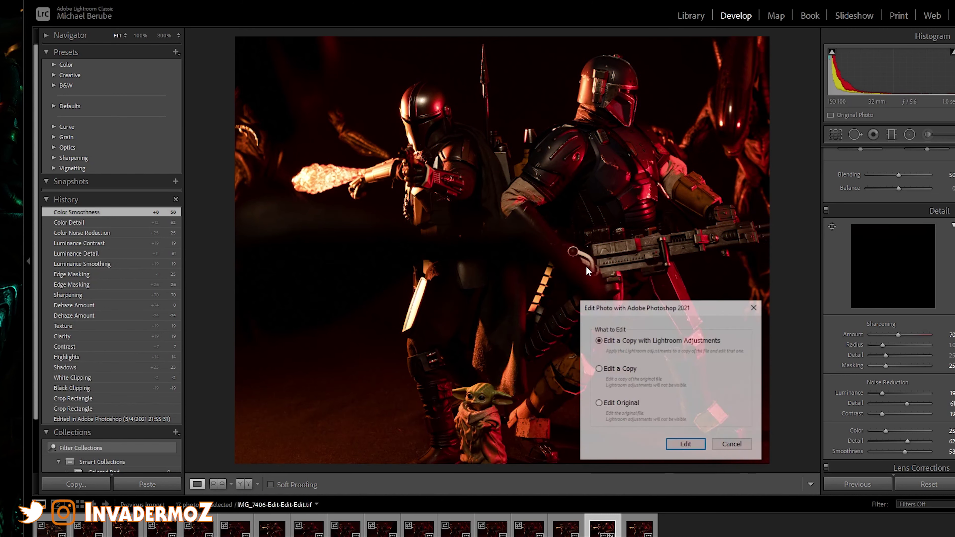
click(685, 445)
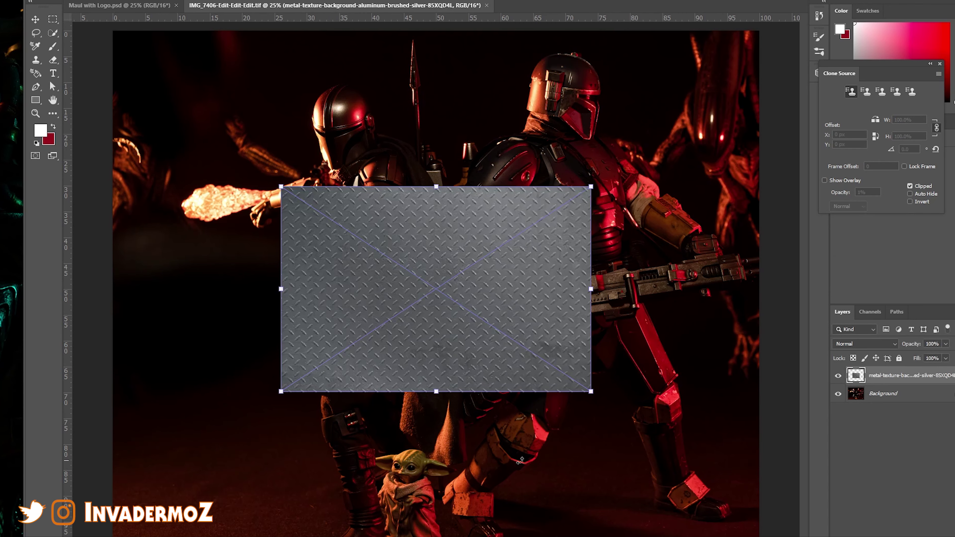
- Stretch the placed brushed-metal texture across the full image width, from mid-height to below the photo's lower edge, and commit it
drag(467, 252, 473, 357)
drag(598, 397, 758, 396)
drag(288, 398, 113, 397)
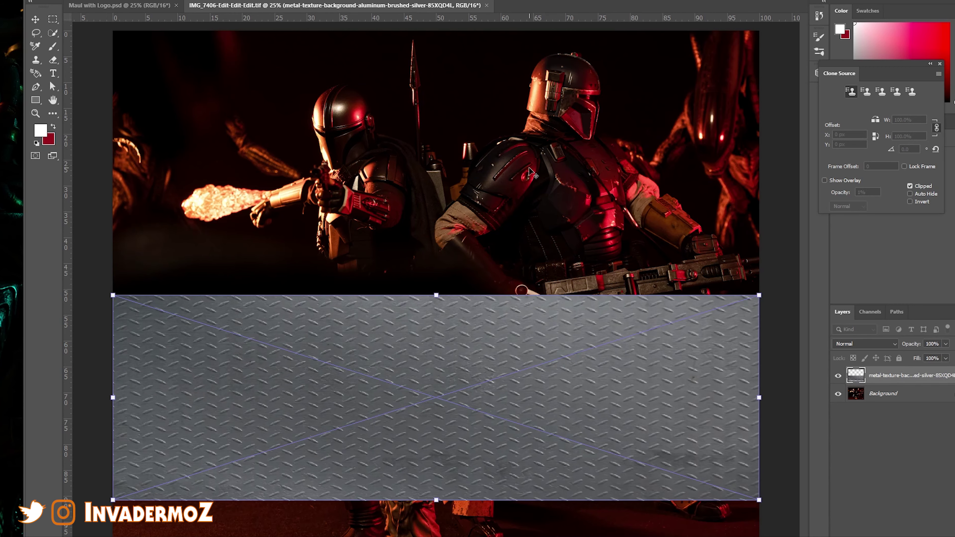
scroll(529, 169, down, 6)
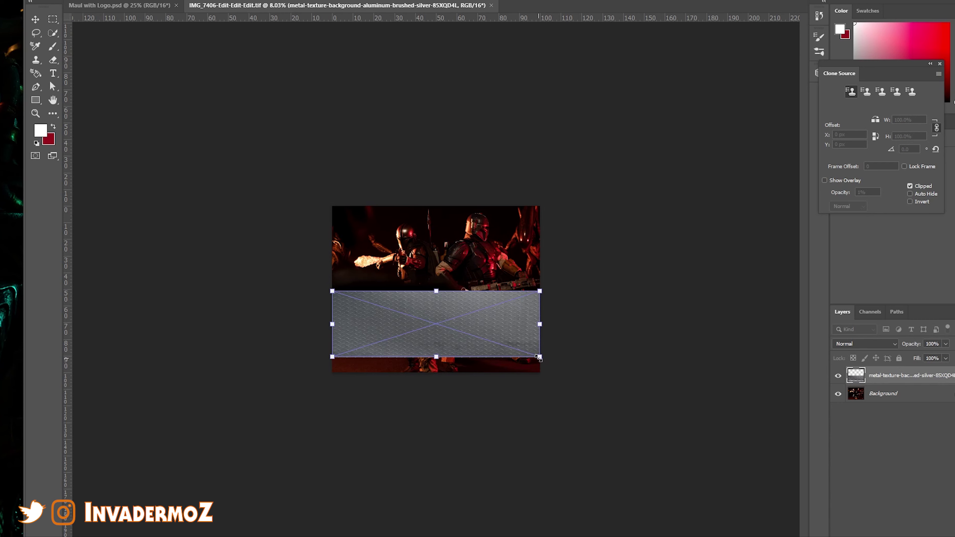
drag(538, 357, 541, 404)
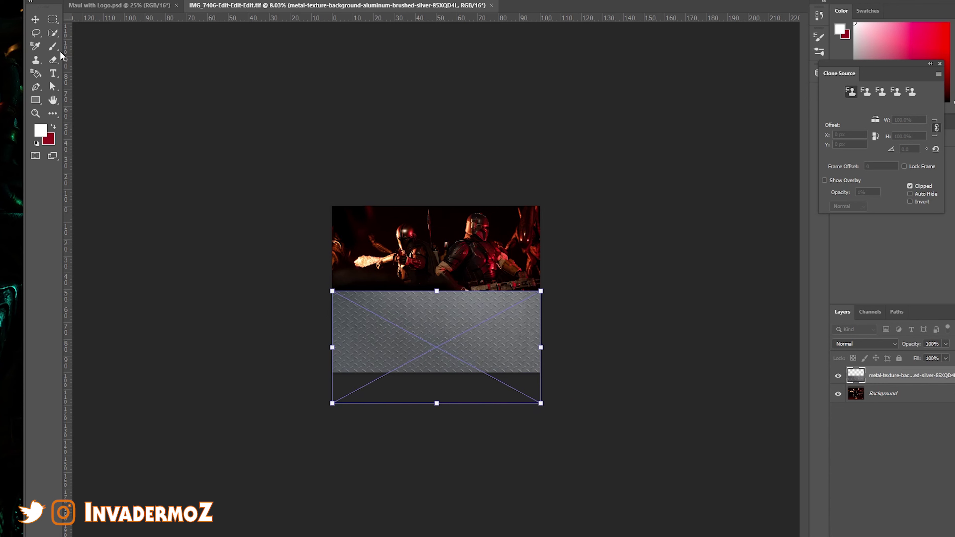
key(Return)
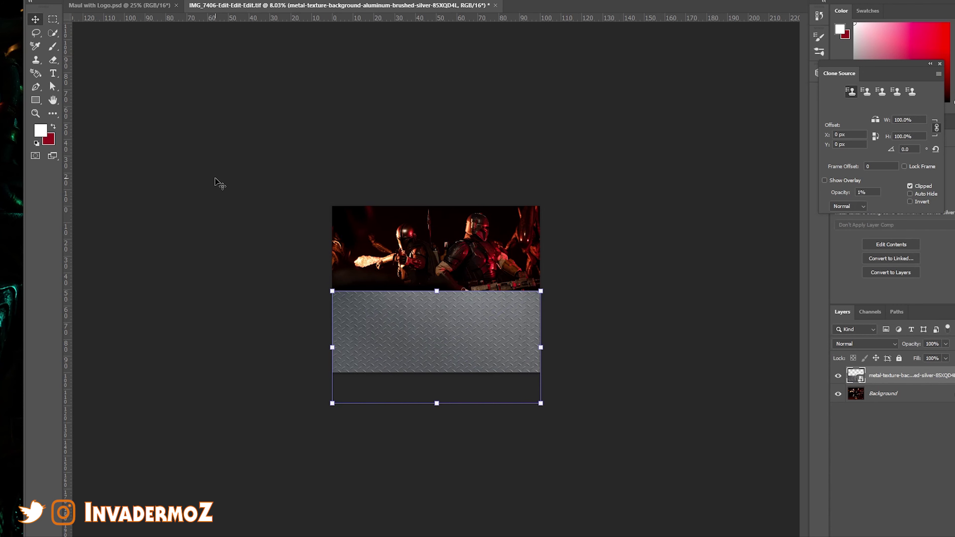
click(206, 119)
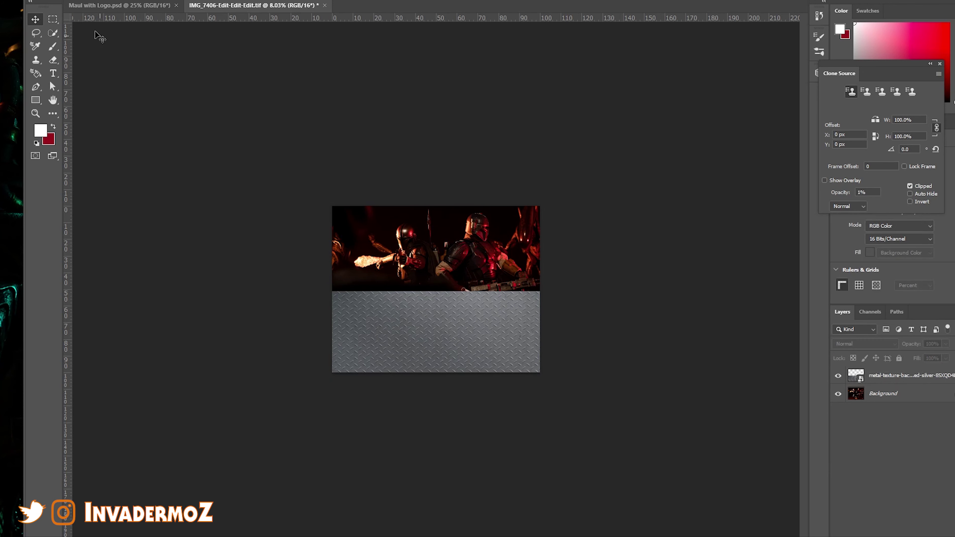
- Distort the metal texture by pulling its two lower corners far outward and slightly up, giving it a receding floor perspective
click(432, 346)
key(alt+e)
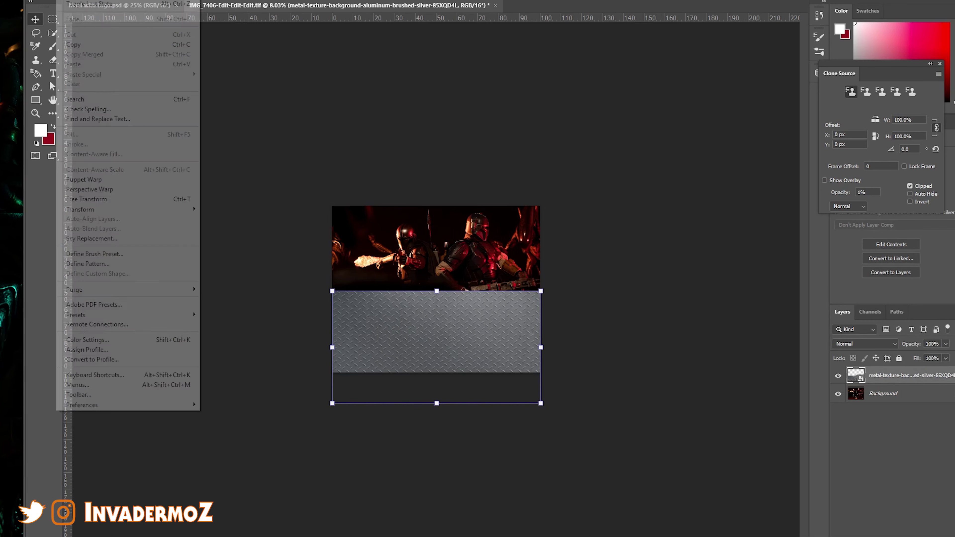
mouse_move(97, 211)
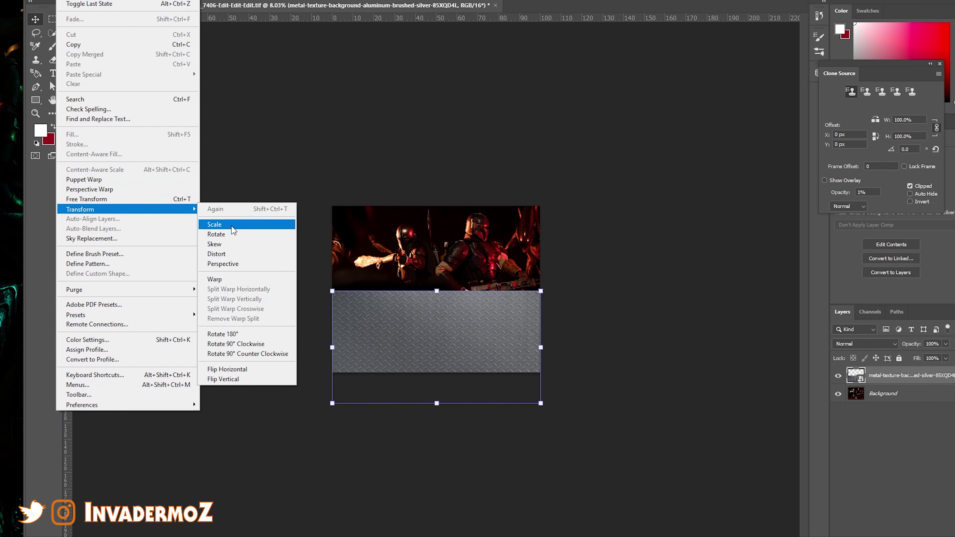
click(232, 255)
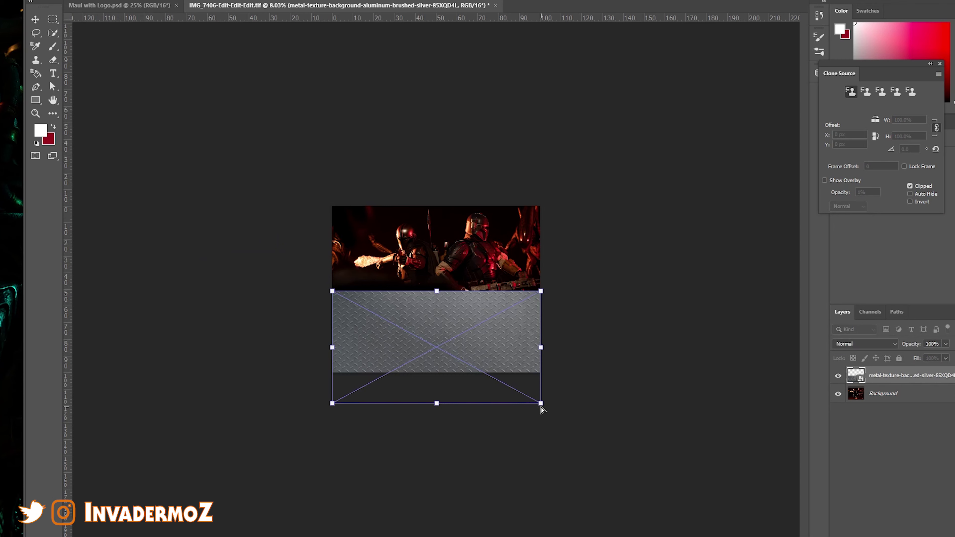
drag(540, 407, 782, 358)
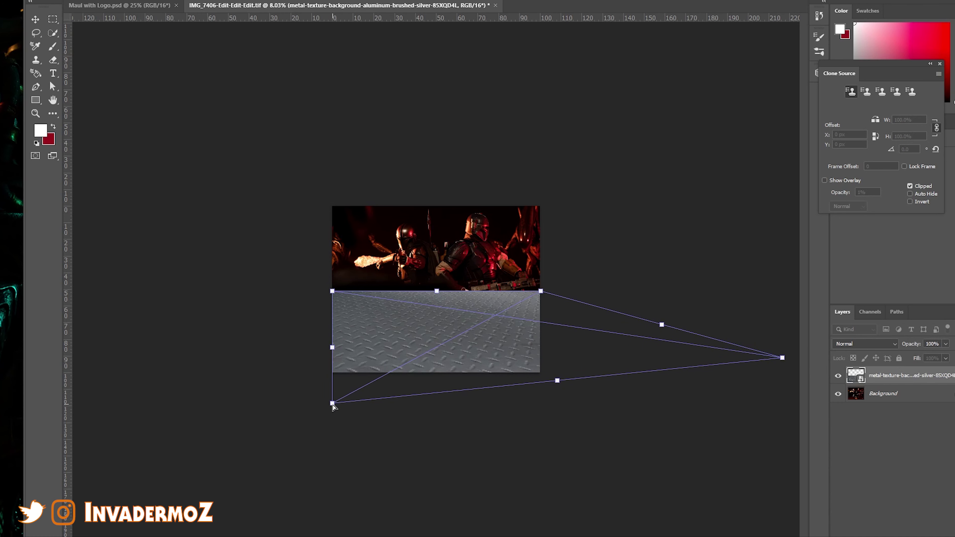
drag(332, 403, 78, 366)
drag(429, 361, 427, 374)
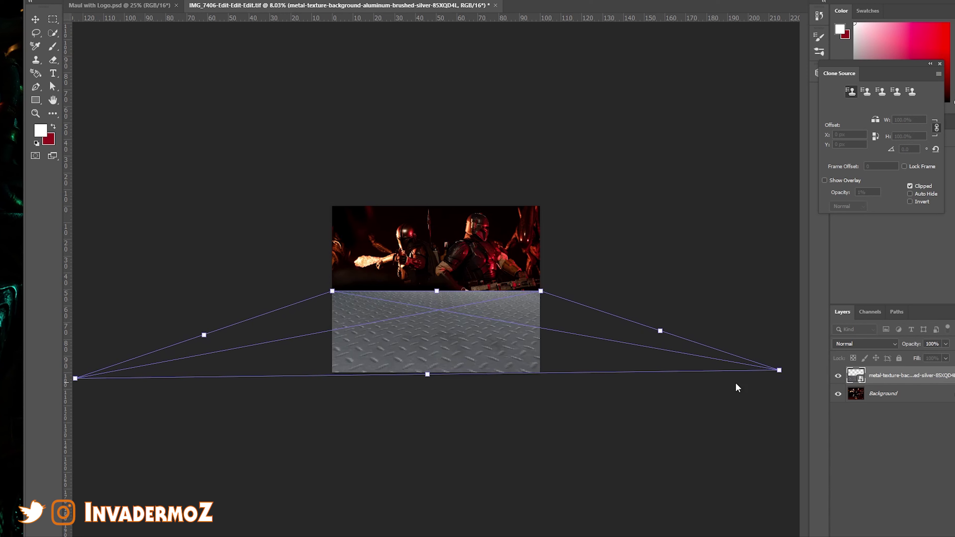
drag(778, 375, 775, 379)
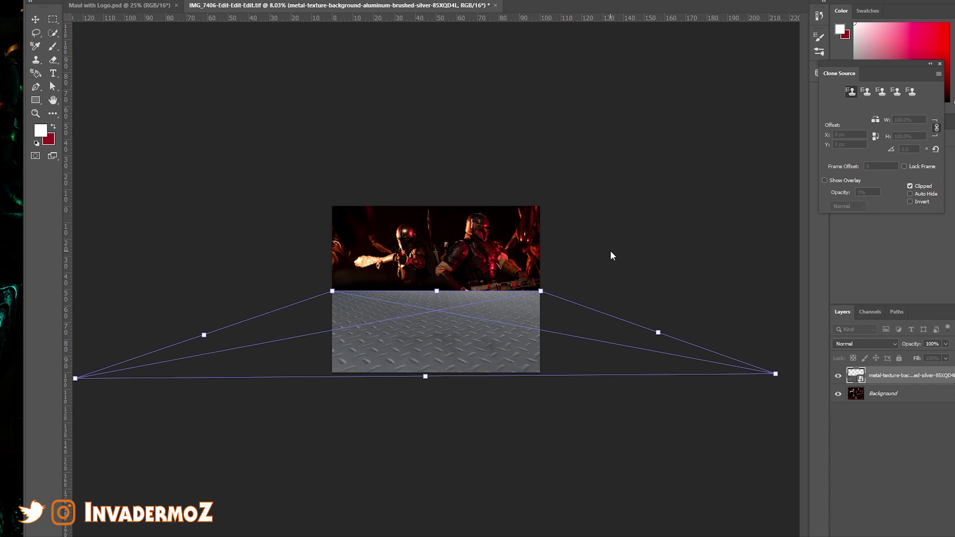
click(33, 21)
click(749, 265)
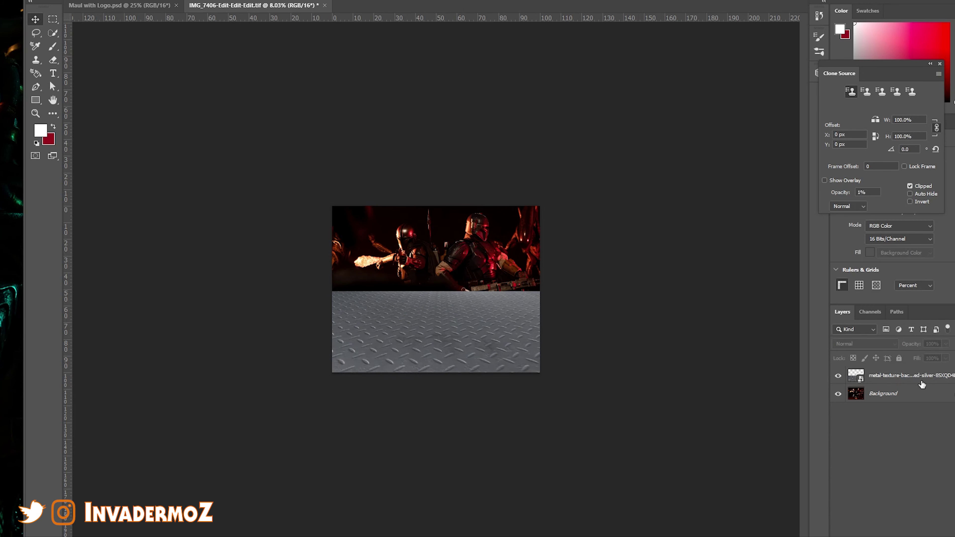
- Set the metal texture layer's blend mode to Color Dodge
click(911, 377)
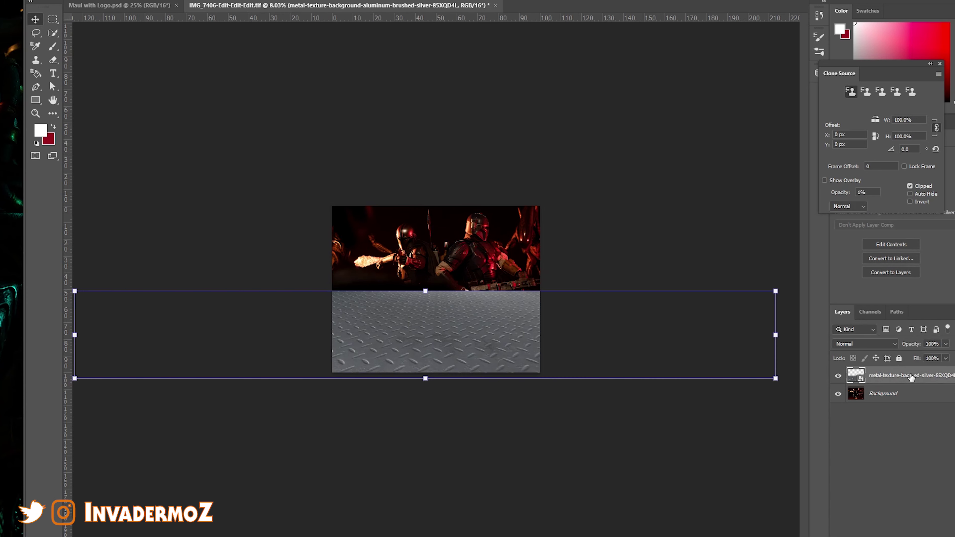
click(894, 344)
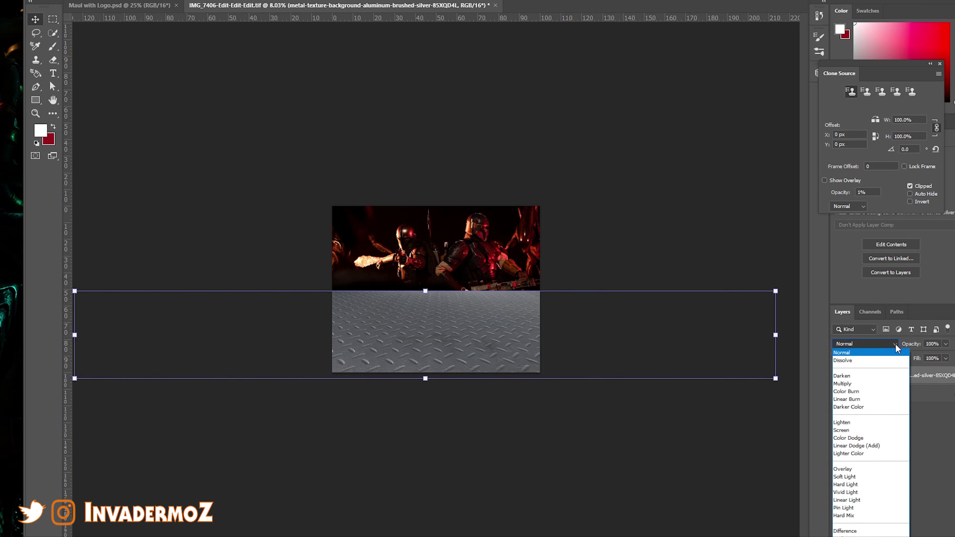
click(861, 439)
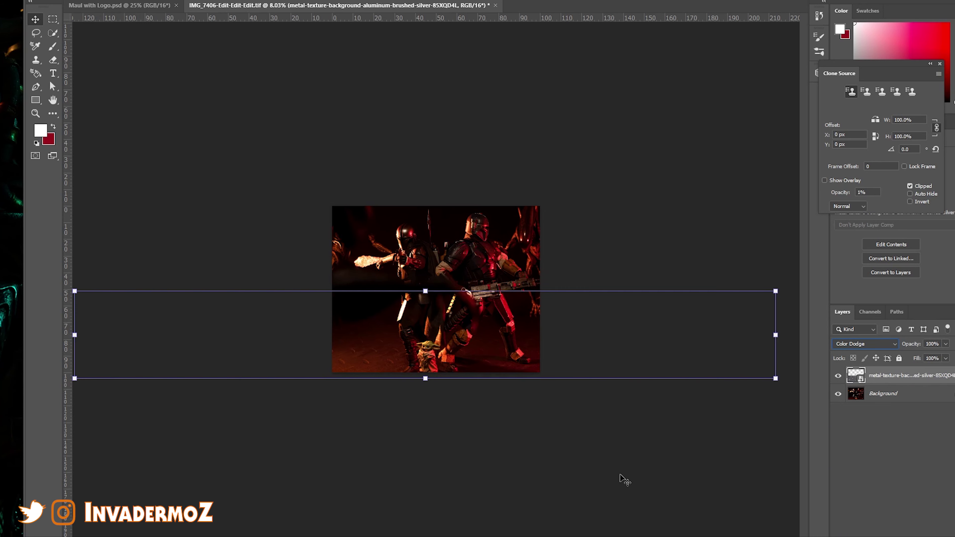
click(579, 478)
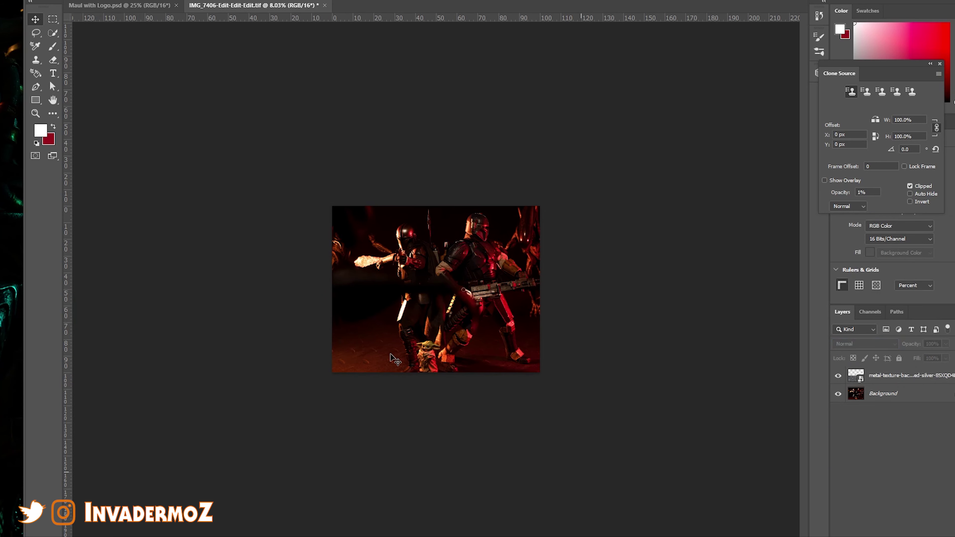
- Check the blended floor around the figures' feet and delete the metal texture layer
key(ctrl+plus)
key(ctrl+plus)
key(ctrl+plus)
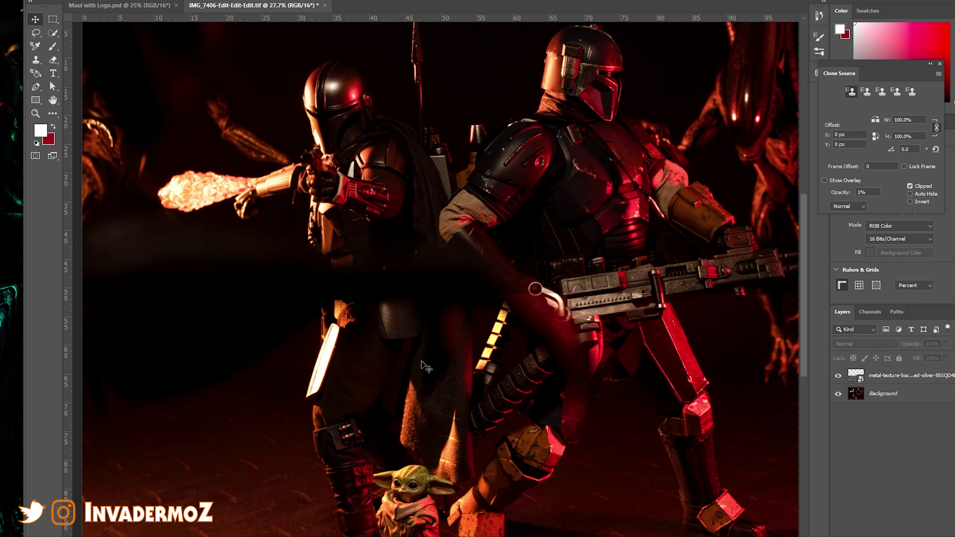
scroll(426, 367, down, 4)
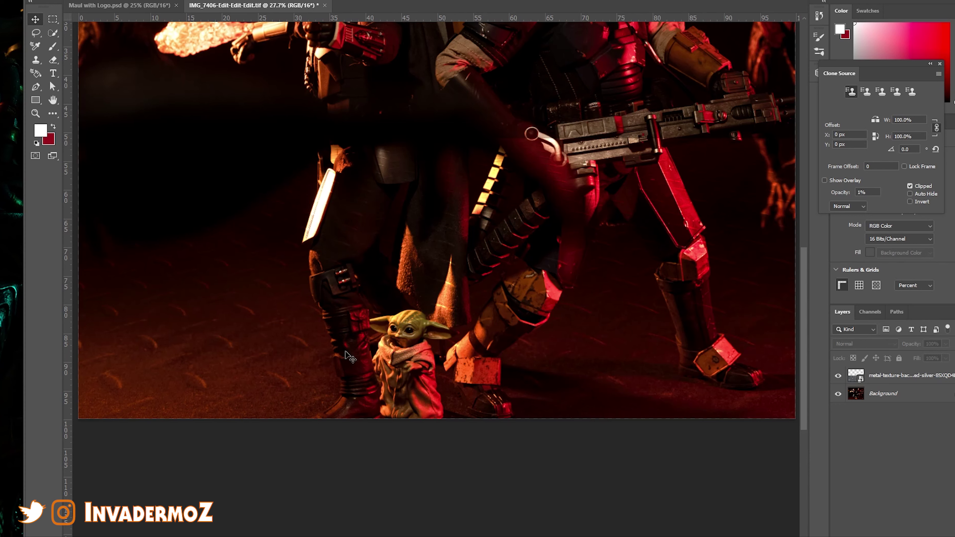
click(904, 376)
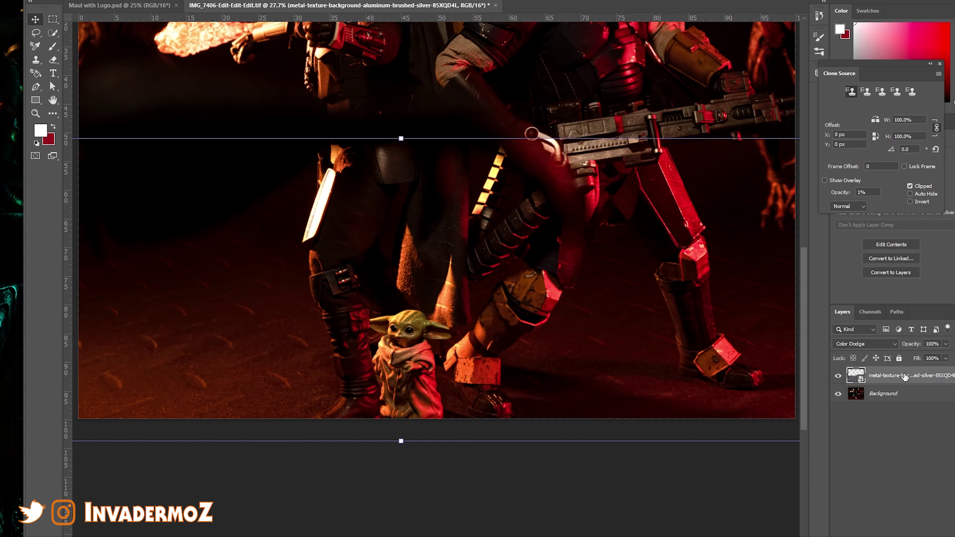
key(Delete)
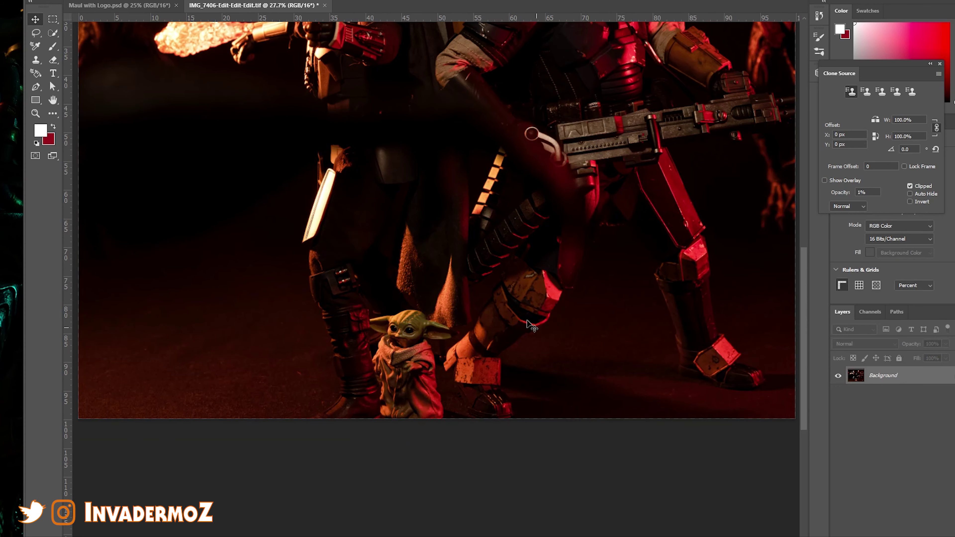
- Place the rustic-metal-texture-PYRJEQ7 image from the Effects folder onto the photo
scroll(490, 249, down, 2)
scroll(477, 252, down, 1)
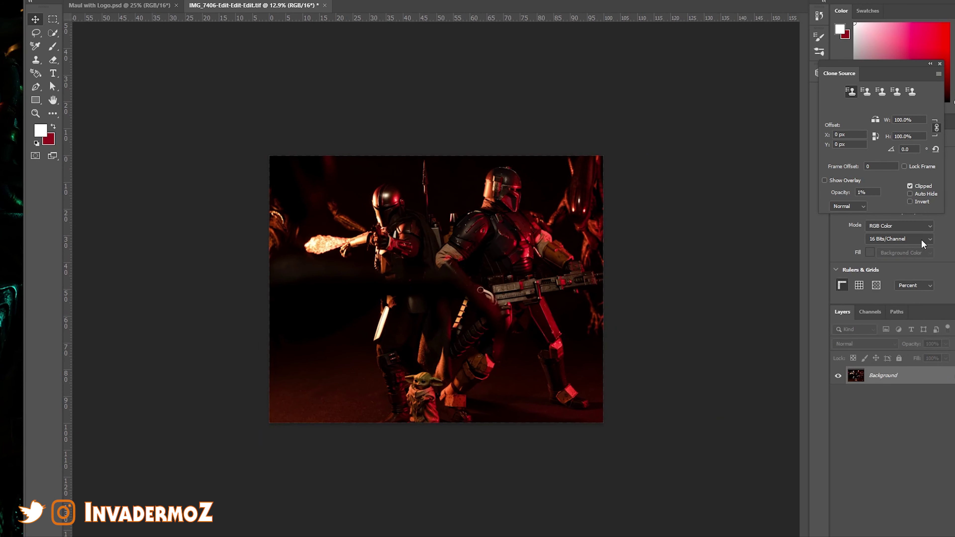
key(alt+Tab)
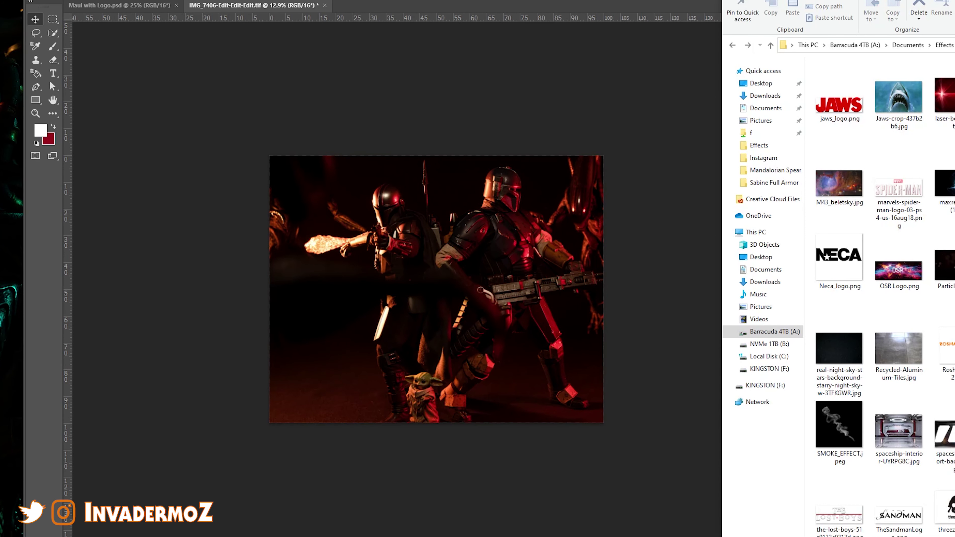
drag(370, 322, 431, 302)
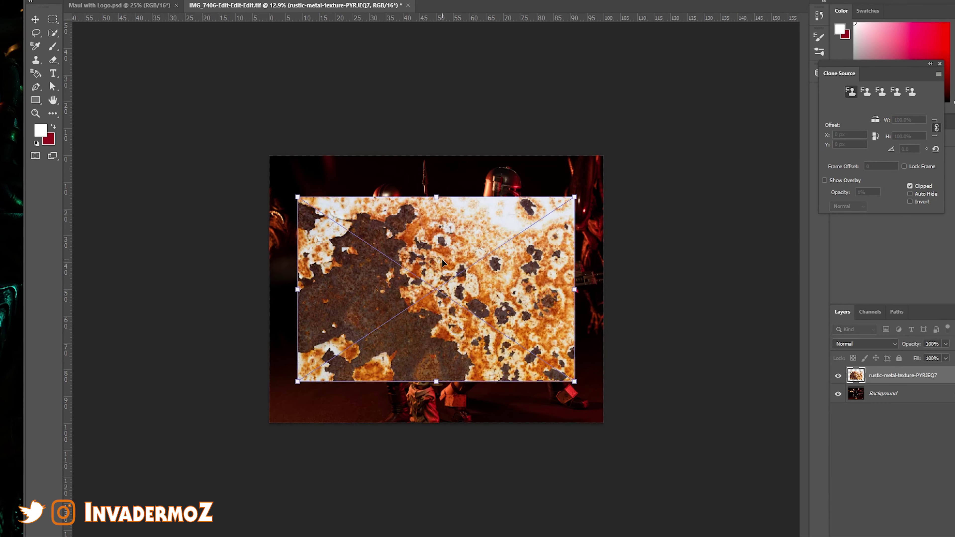
- Move the rustic metal texture over the photo's lower half and stretch both sides to span the photo's full width
drag(441, 261, 437, 362)
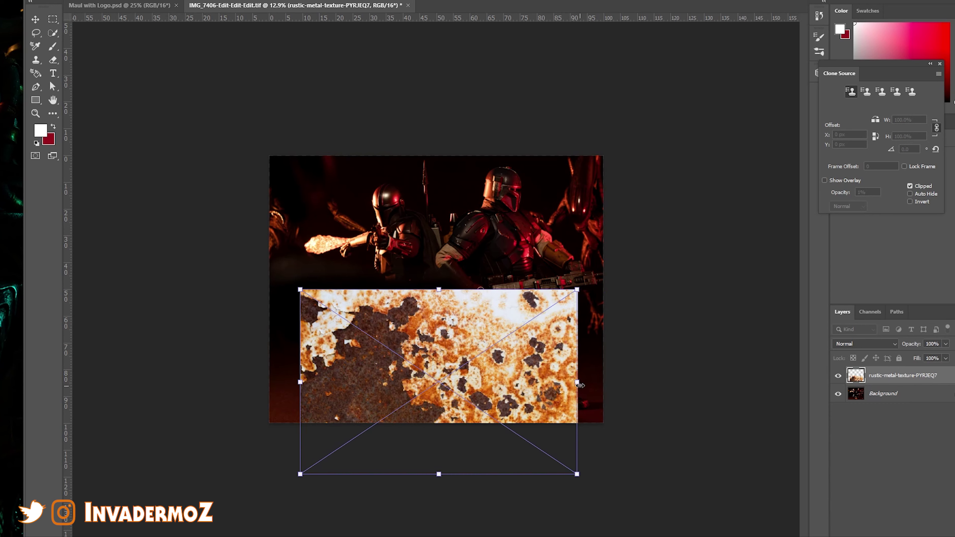
drag(578, 386, 603, 384)
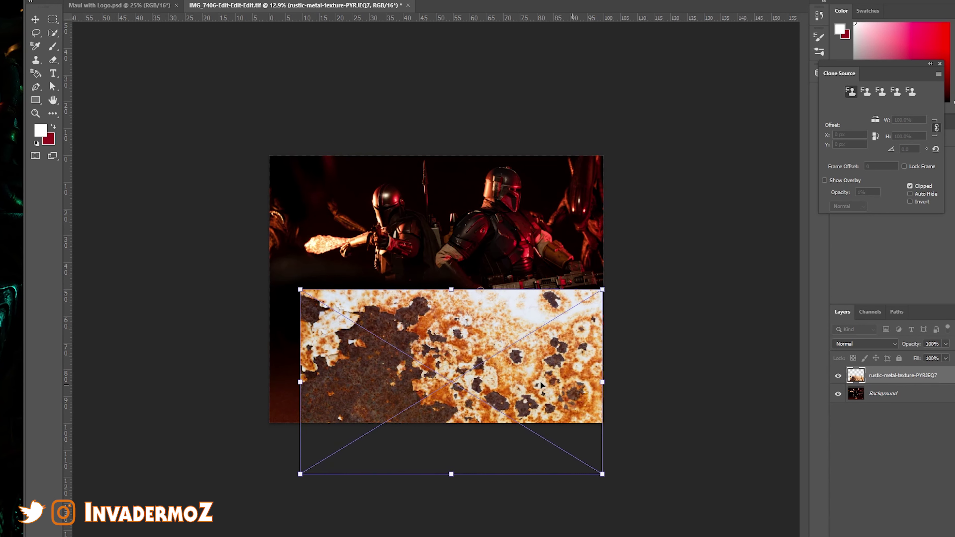
drag(300, 381, 269, 383)
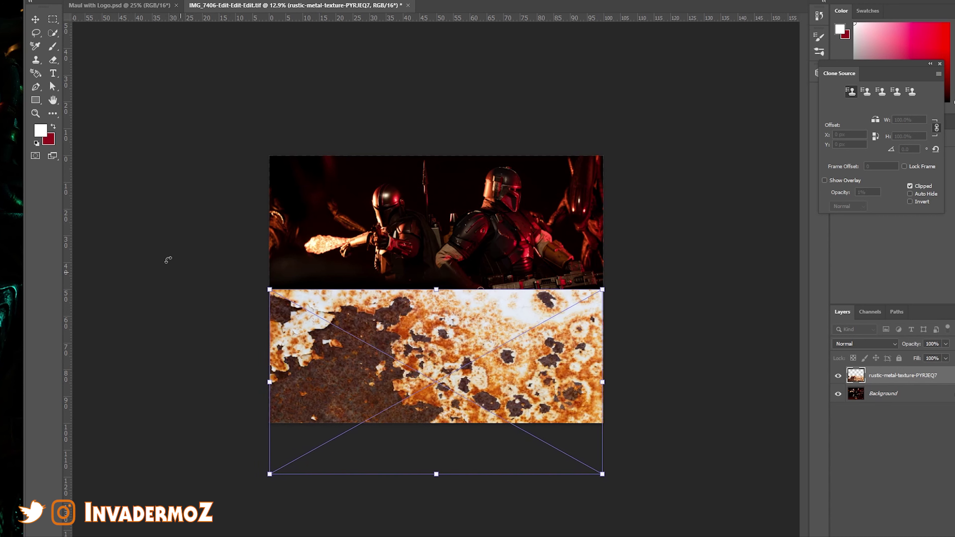
key(Return)
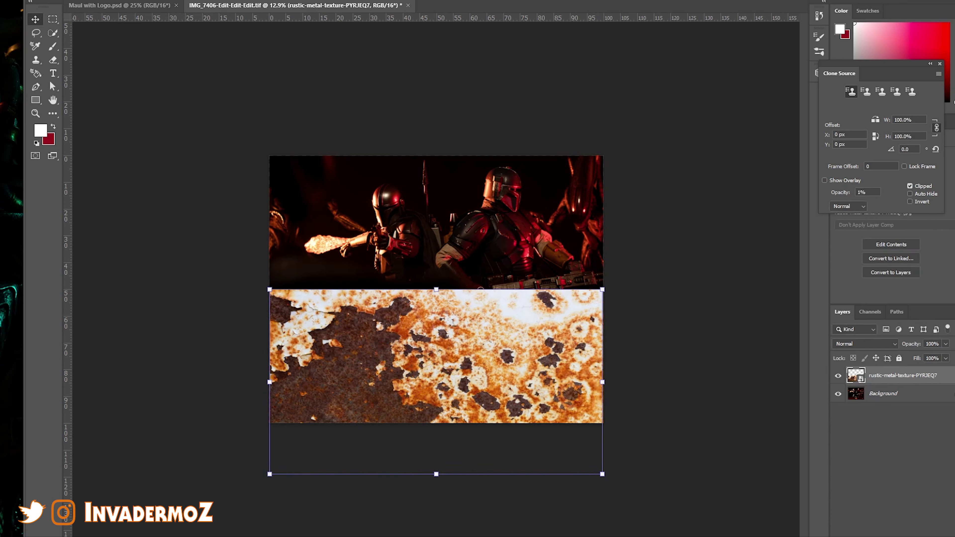
- Distort the rustic metal texture by pulling its two lower corners far outward and slightly up, giving it a receding floor perspective
click(73, 0)
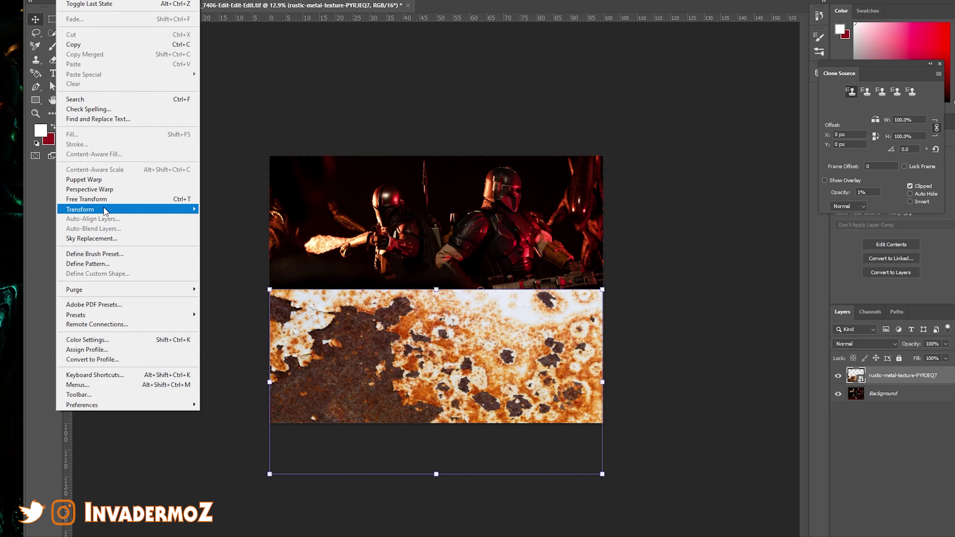
mouse_move(113, 209)
click(232, 258)
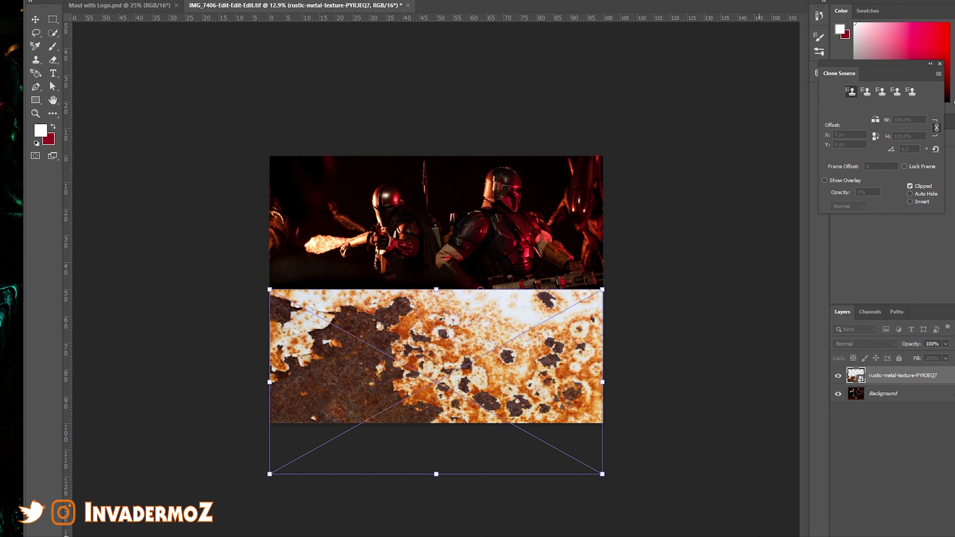
drag(602, 475, 886, 440)
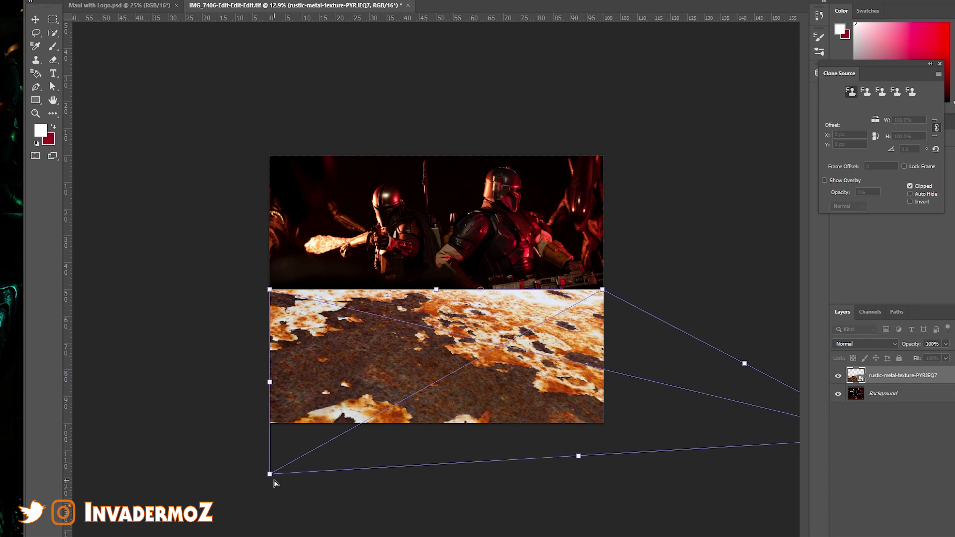
drag(270, 476, 22, 441)
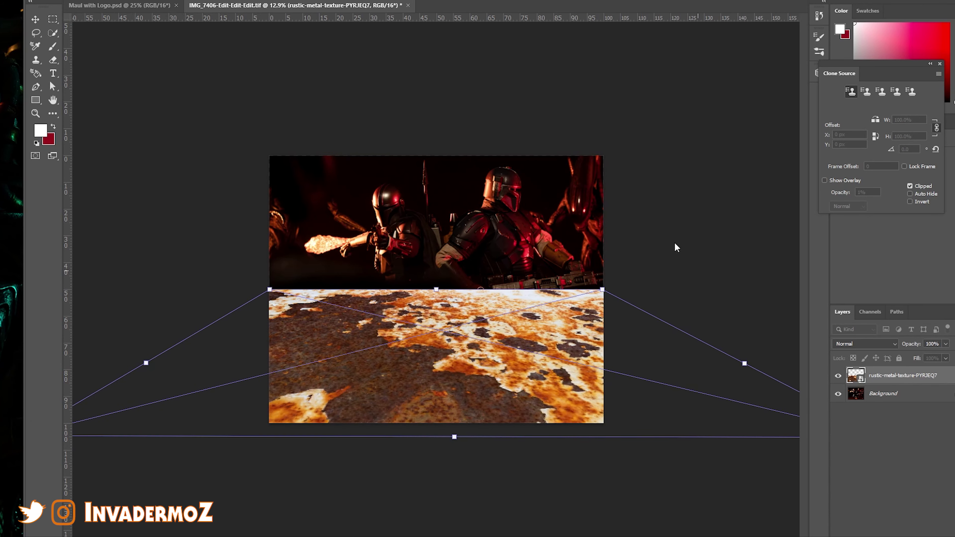
key(Return)
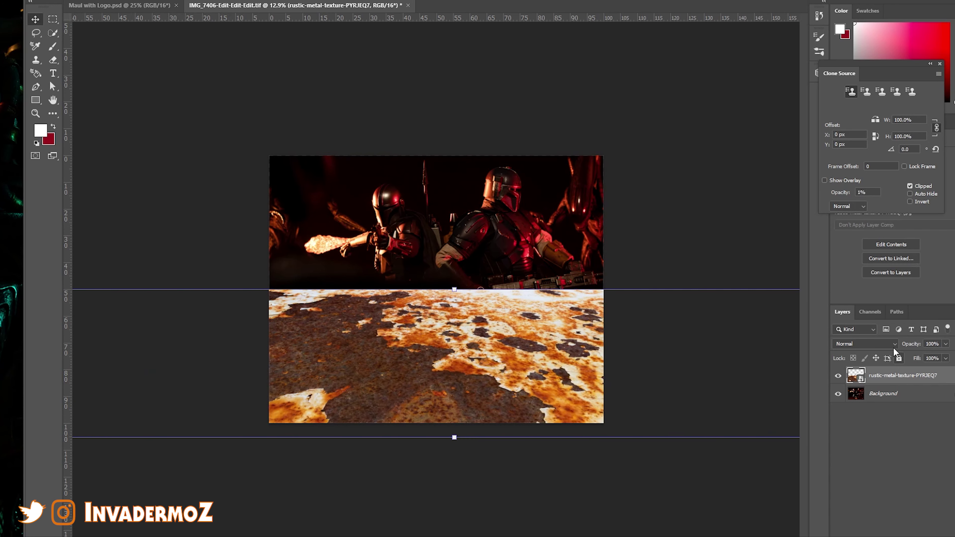
- Set the rustic metal texture layer's blend mode to Color Dodge and lower its fill to 62%
click(894, 344)
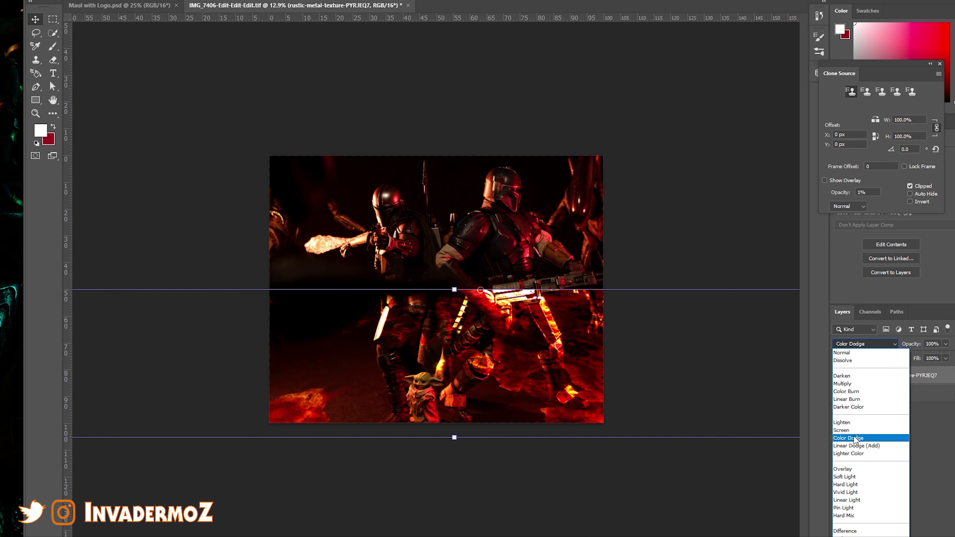
click(853, 437)
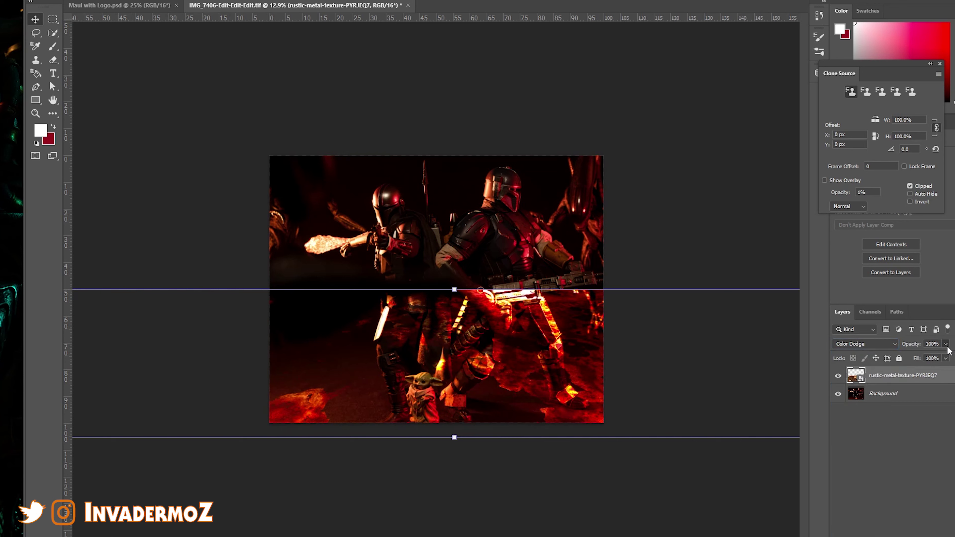
click(946, 358)
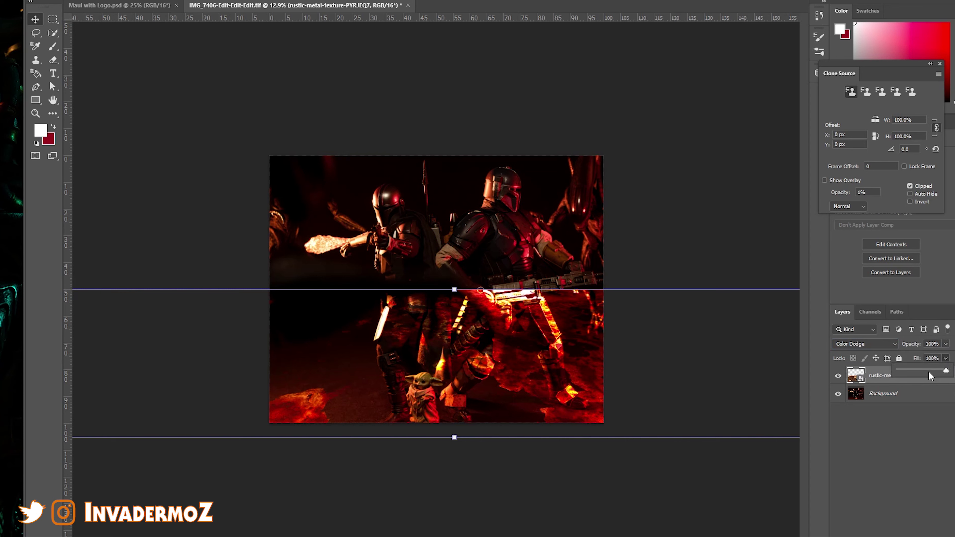
drag(931, 372, 928, 372)
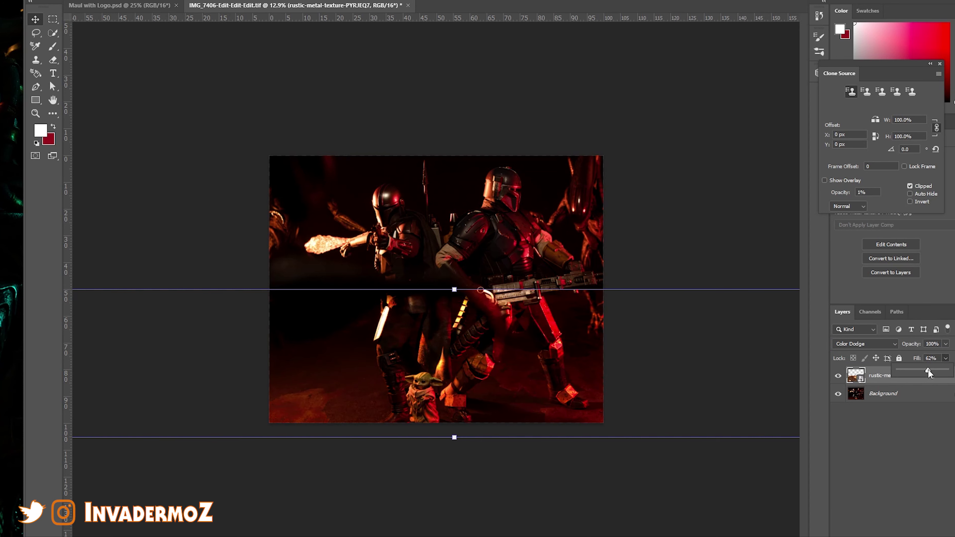
- Preview other blend modes such as Overlay on the rustic metal texture layer and delete the layer
click(895, 344)
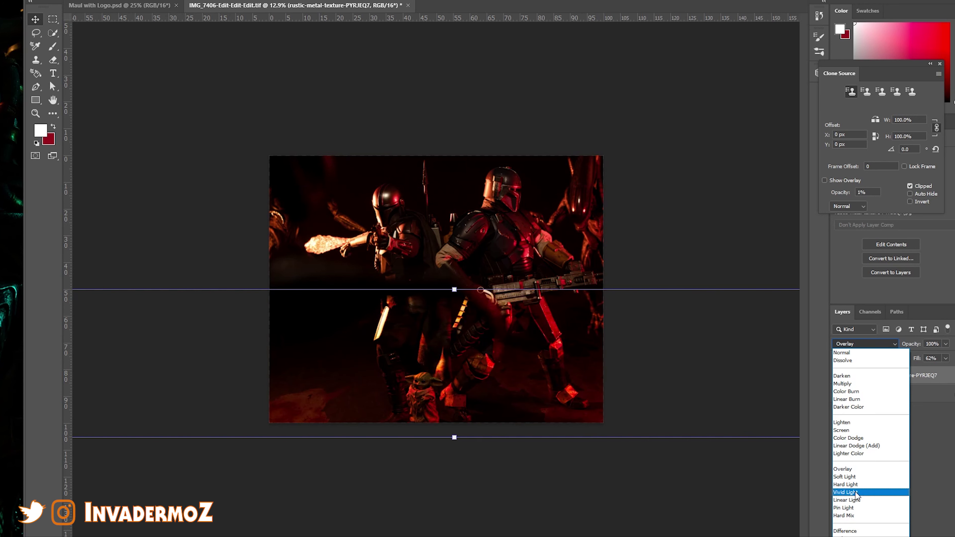
click(592, 484)
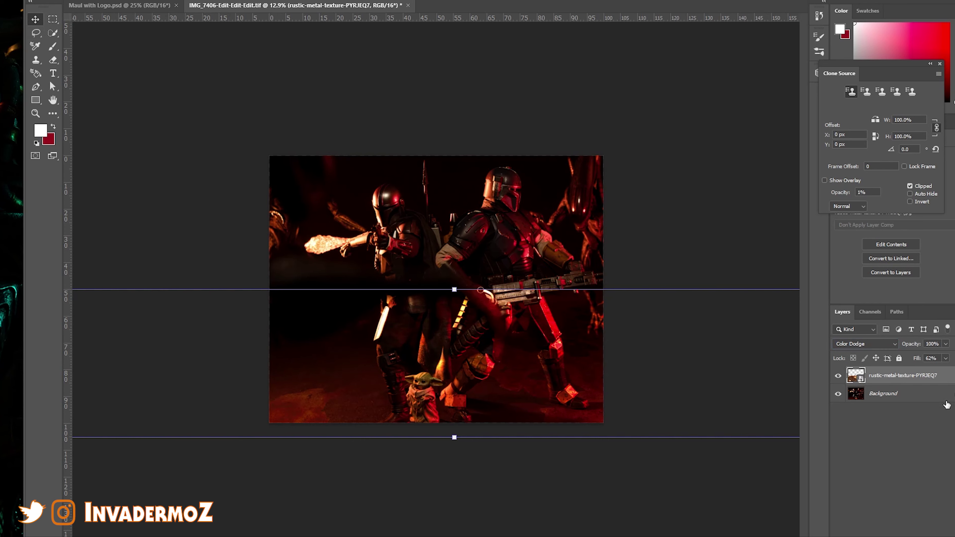
key(Delete)
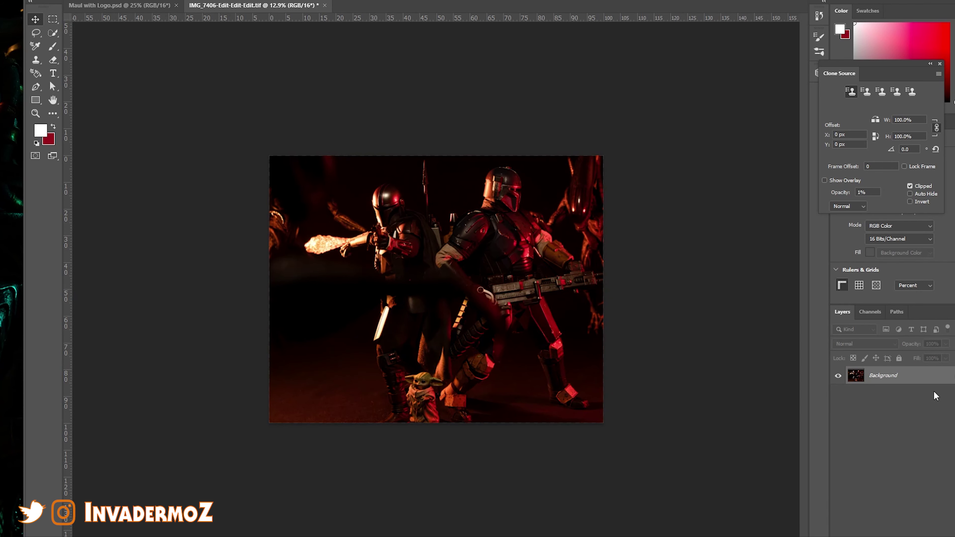
- Place Recycled-Aluminum-Tiles from the Effects folder onto the photo and stretch it to full width across the figures' legs
key(alt+Tab)
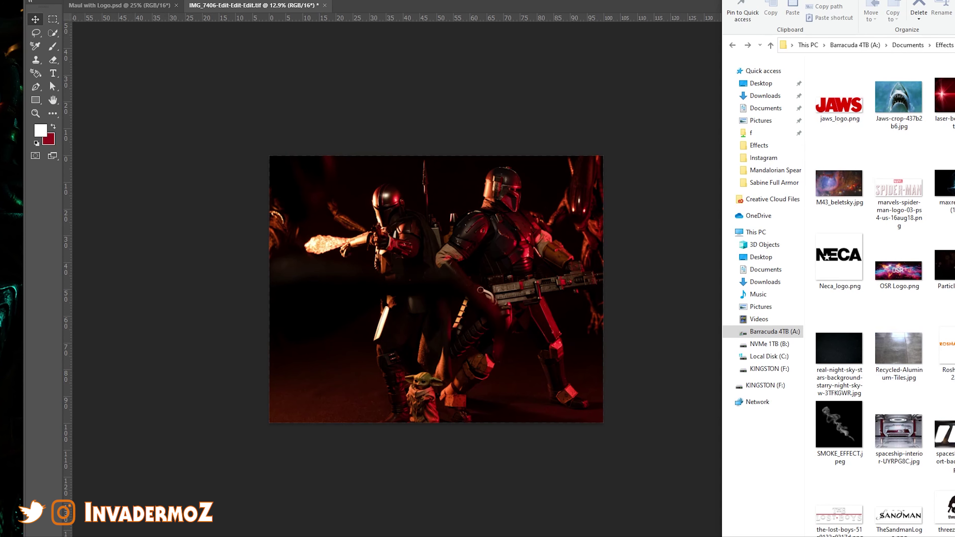
drag(901, 358, 413, 372)
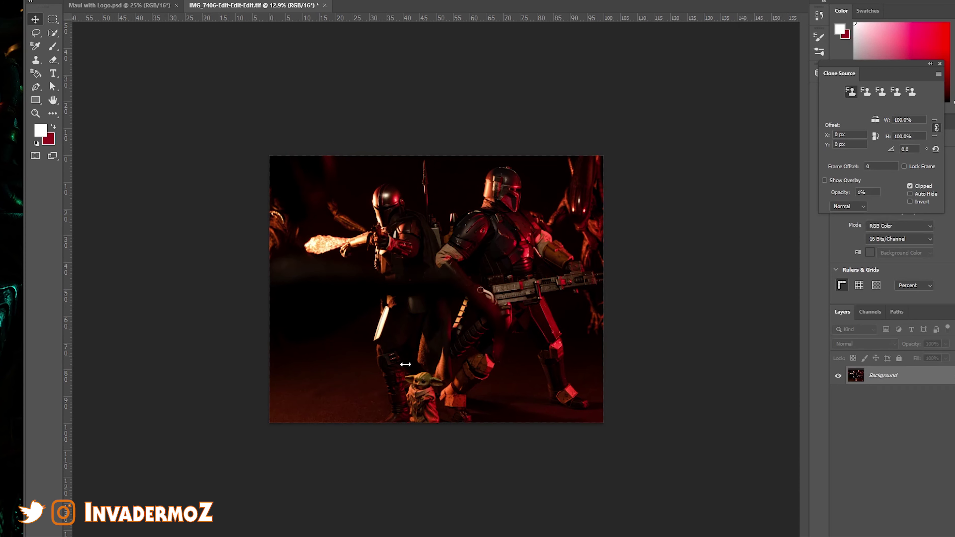
drag(492, 289, 603, 299)
drag(380, 292, 271, 279)
drag(422, 270, 428, 334)
drag(269, 350, 266, 350)
click(35, 19)
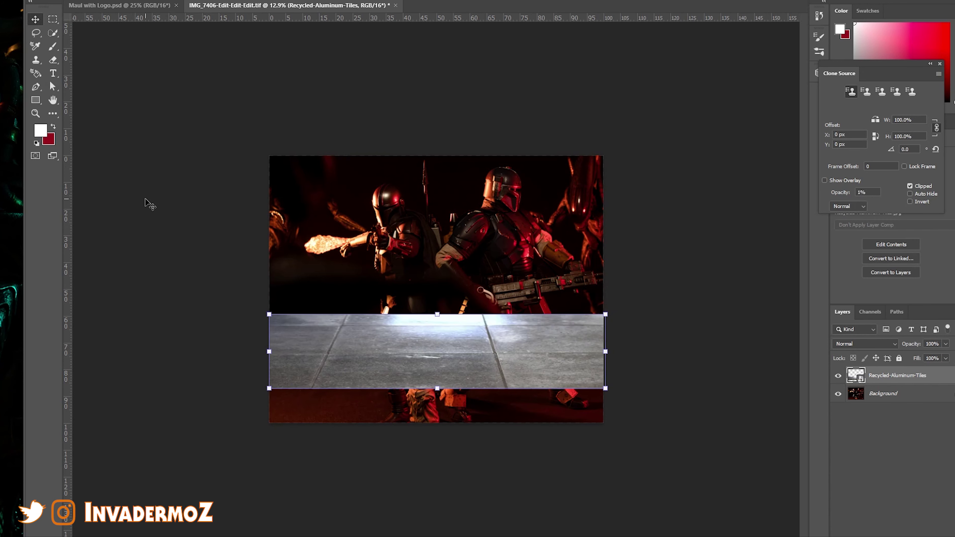
click(150, 204)
click(517, 356)
- Distort the aluminum tiles layer by pulling its lower-right corner far outward and down, beyond the photo's edge
key(alt+e)
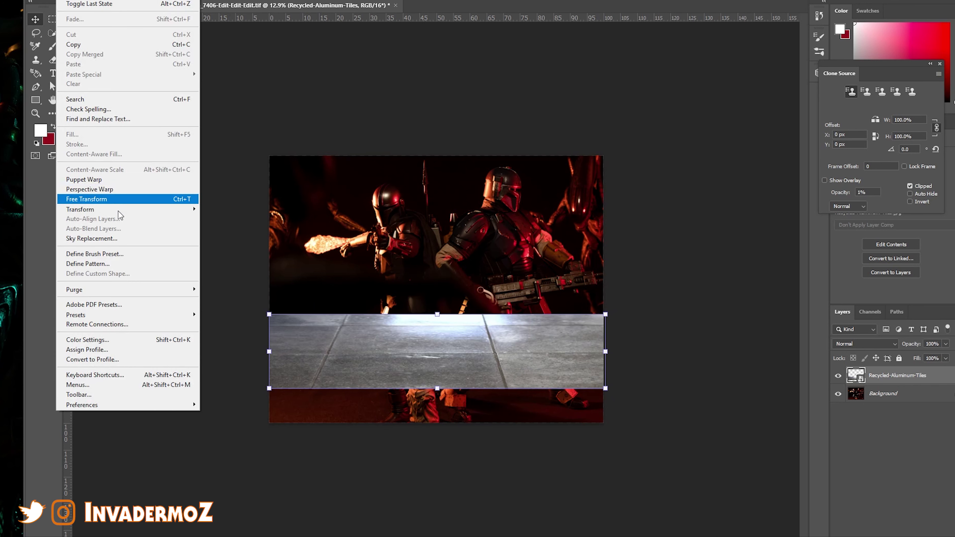
mouse_move(121, 209)
click(250, 255)
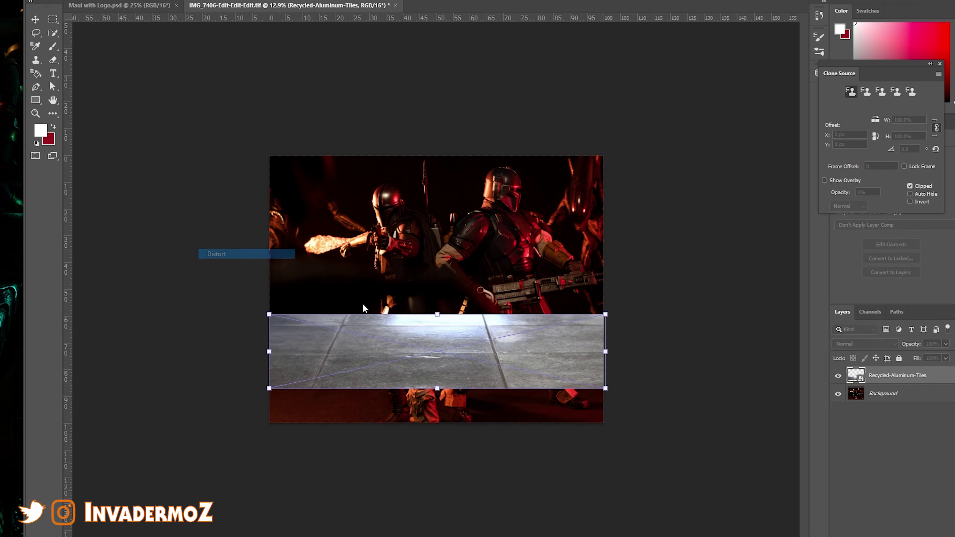
drag(606, 392, 837, 450)
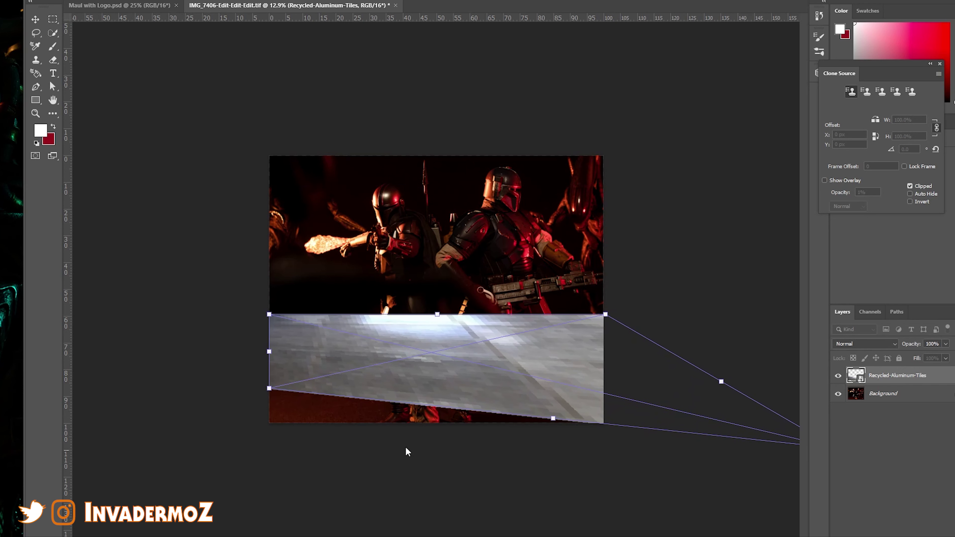
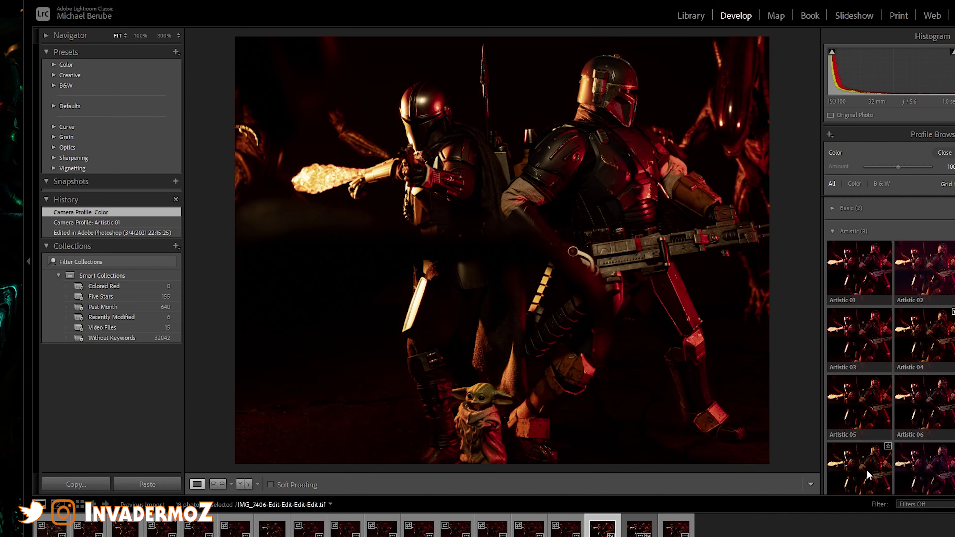
- Compare the Artistic, Modern and Vintage profiles by previewing them on the armored figures photo
scroll(867, 470, down, 4)
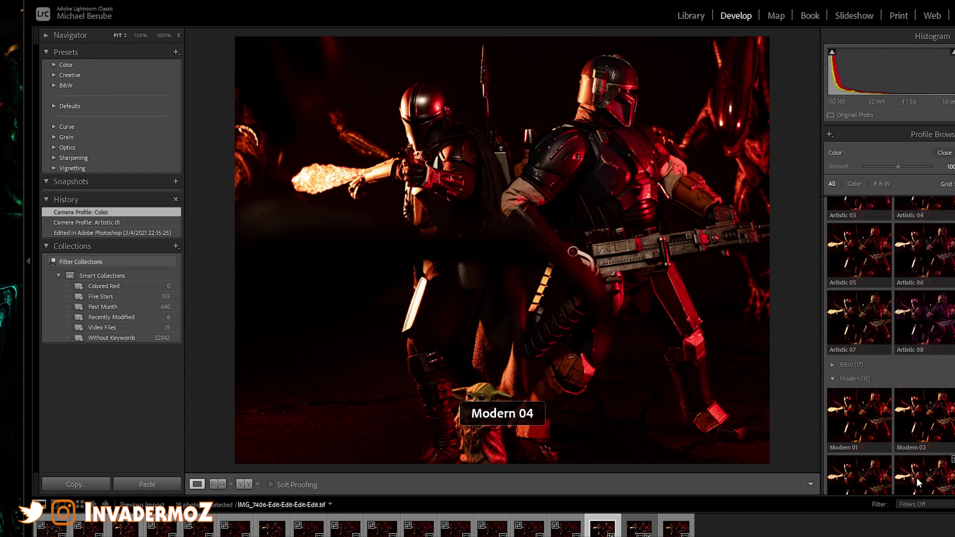
scroll(916, 481, down, 2)
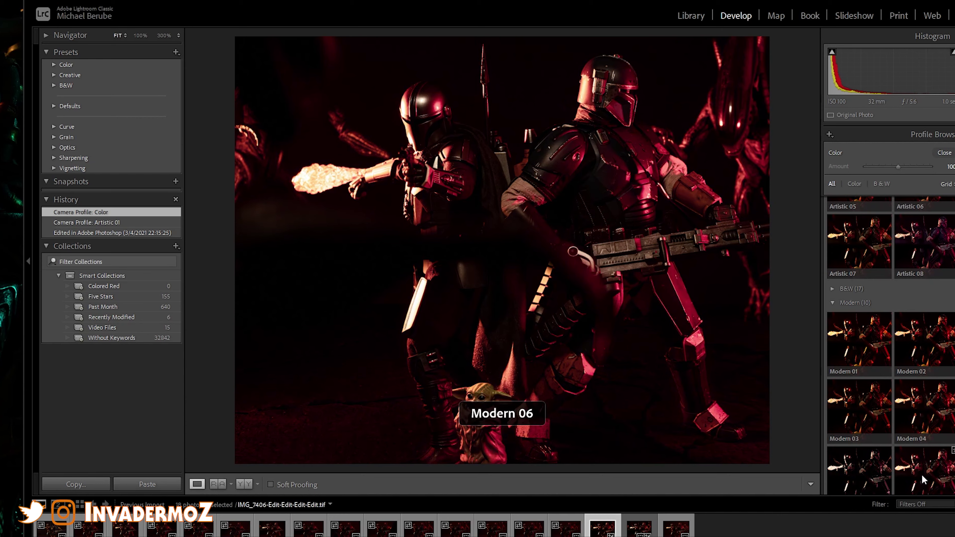
scroll(864, 471, down, 2)
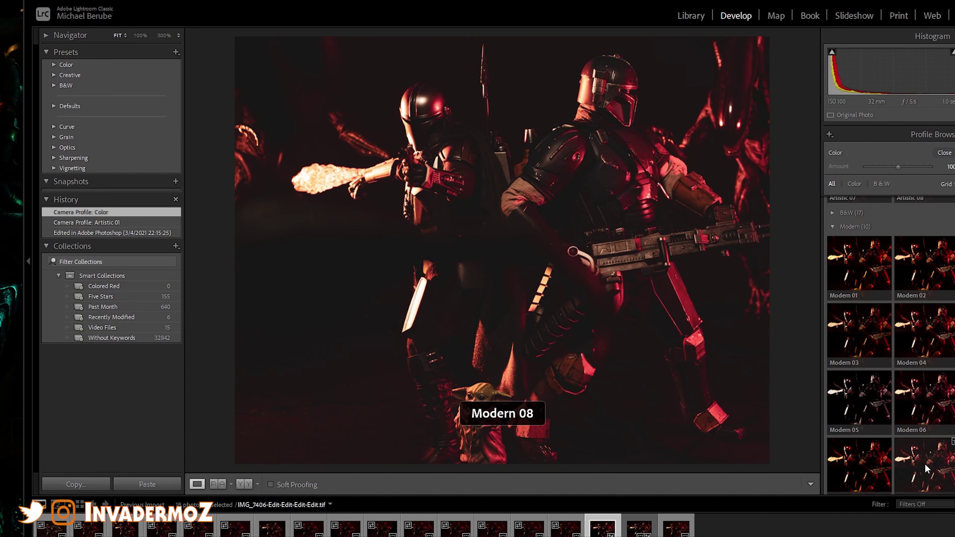
scroll(925, 465, down, 2)
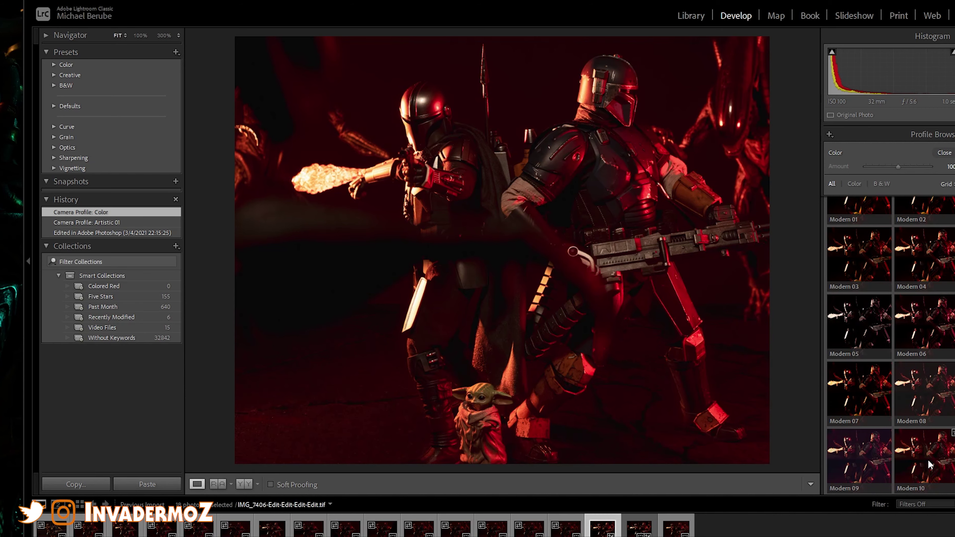
scroll(928, 460, down, 2)
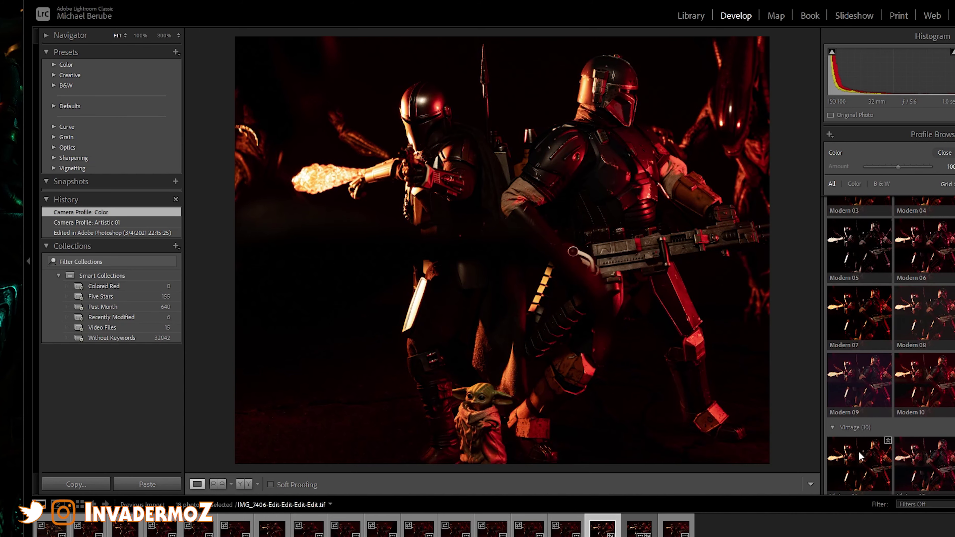
scroll(859, 452, down, 2)
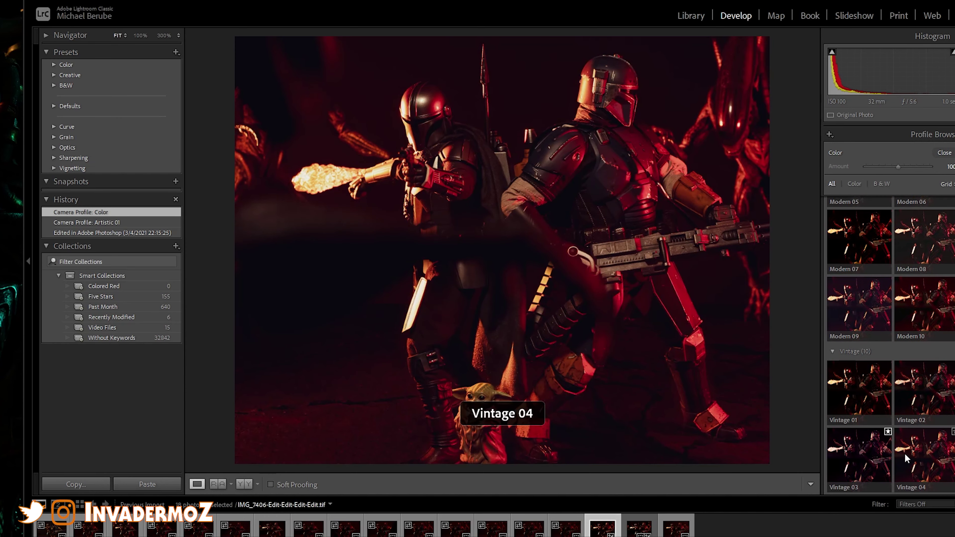
scroll(904, 453, down, 2)
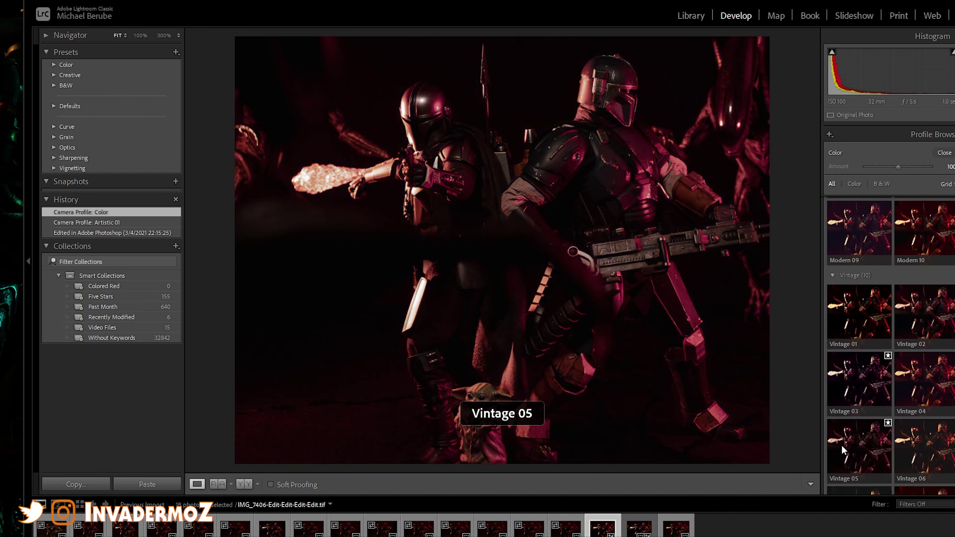
scroll(841, 445, down, 2)
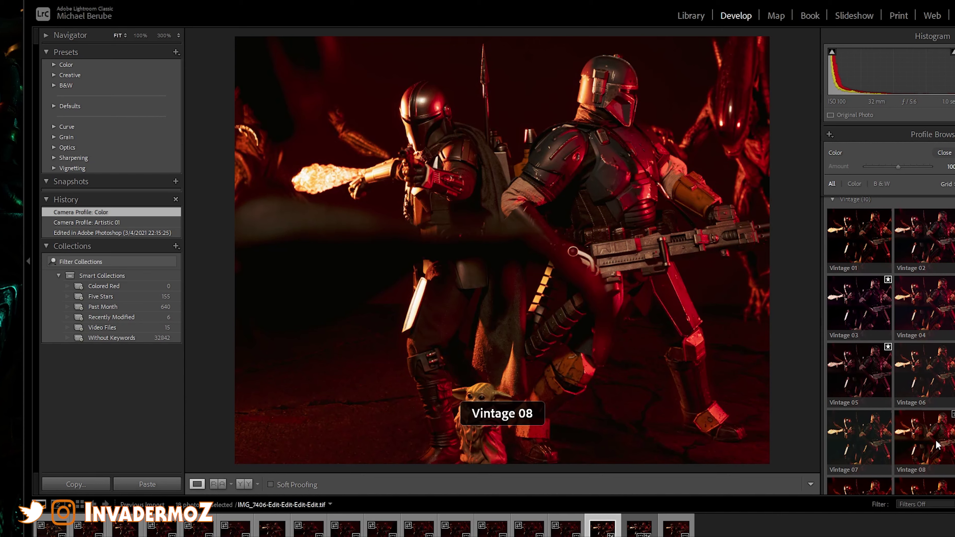
scroll(935, 446, down, 2)
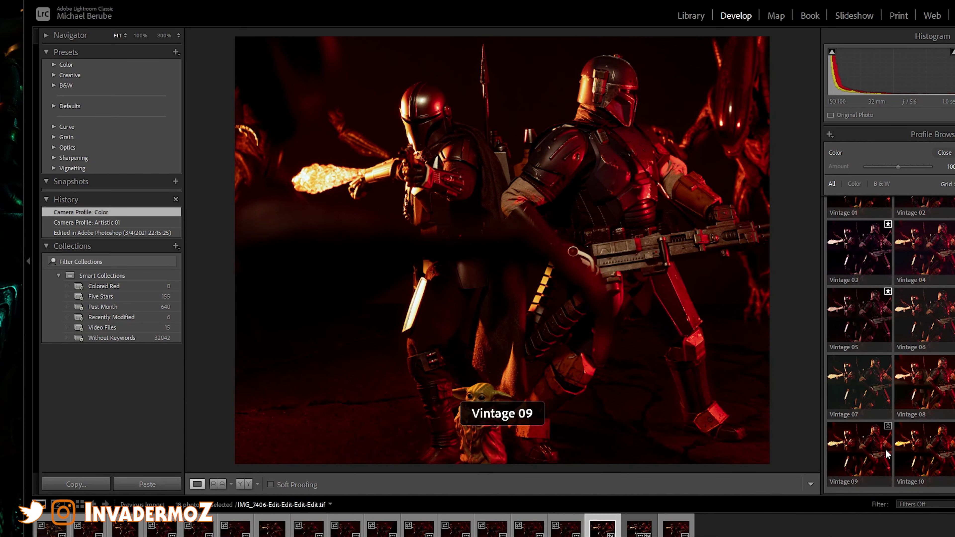
scroll(886, 452, down, 3)
scroll(881, 398, down, 3)
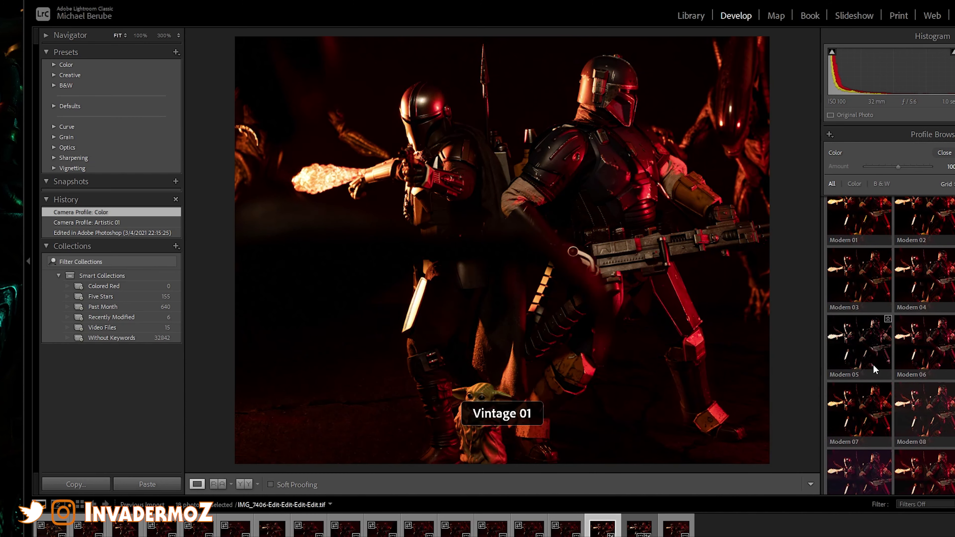
- Apply the Modern 01 profile to the armored figures photo
scroll(872, 303, up, 2)
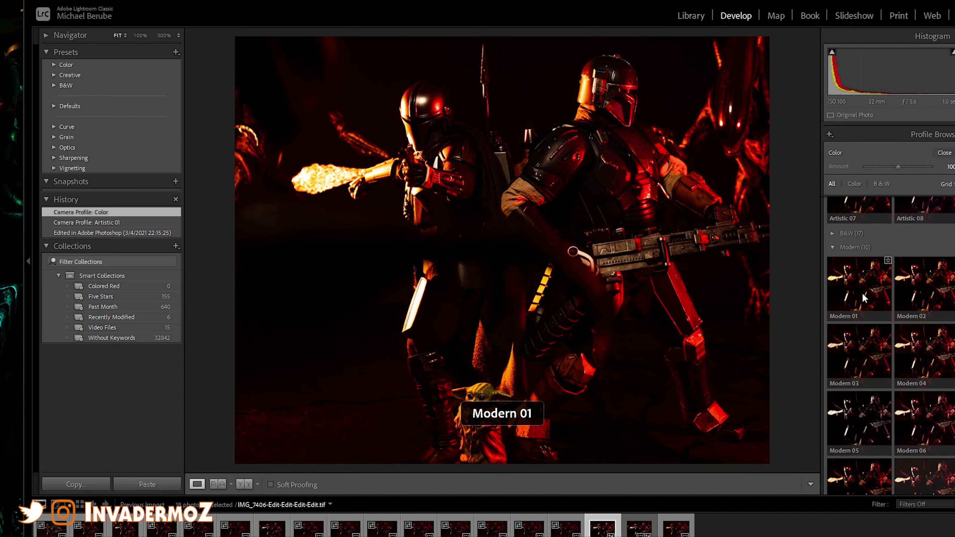
click(863, 296)
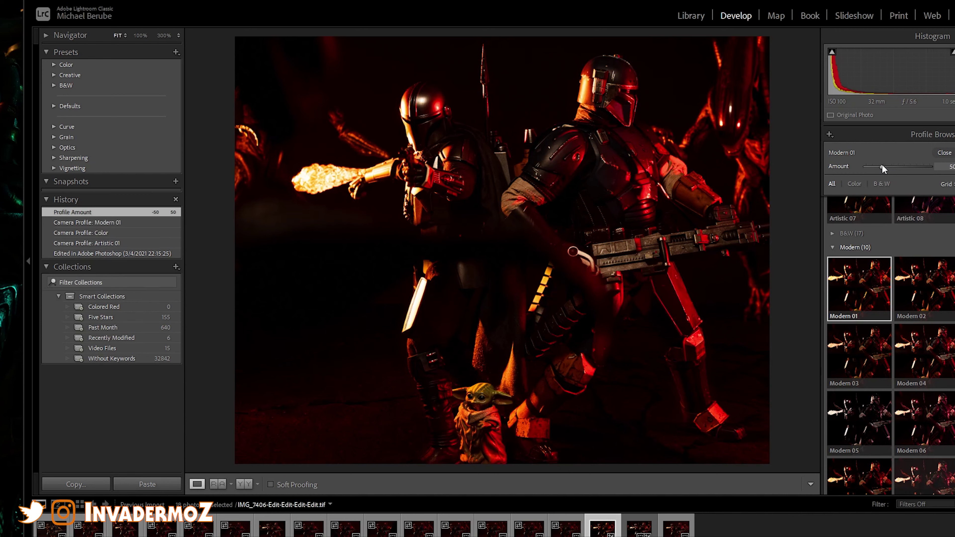
- Set the Modern 01 profile's amount to 66 and close the profile browser
drag(882, 167, 835, 168)
drag(865, 166, 887, 180)
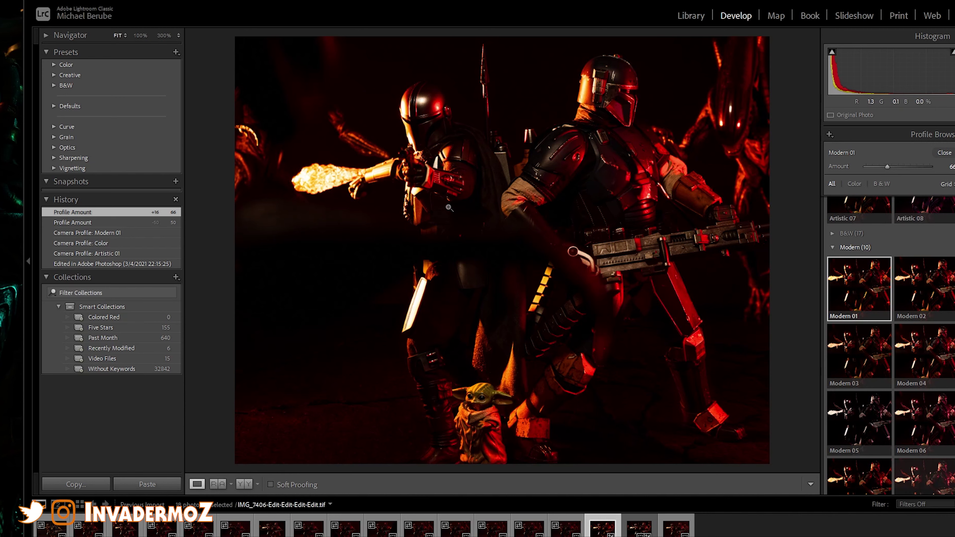
click(945, 152)
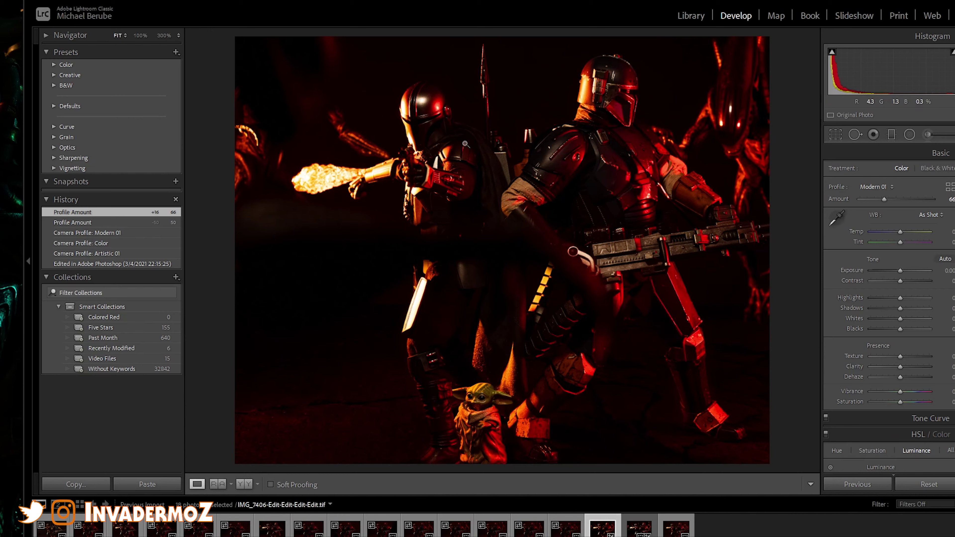
- Open the armored figures photo in Adobe Photoshop 2021 as a copy with Lightroom adjustments
right_click(481, 185)
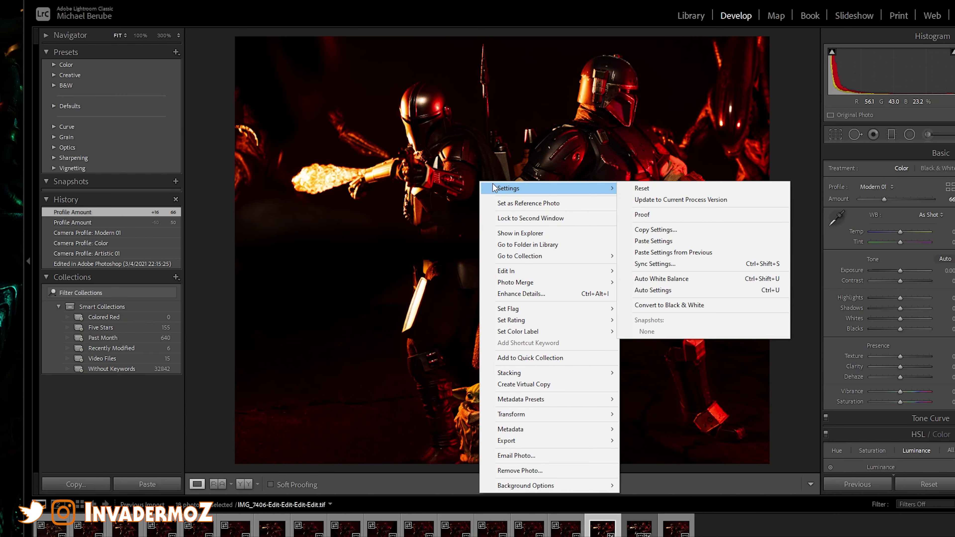
mouse_move(527, 275)
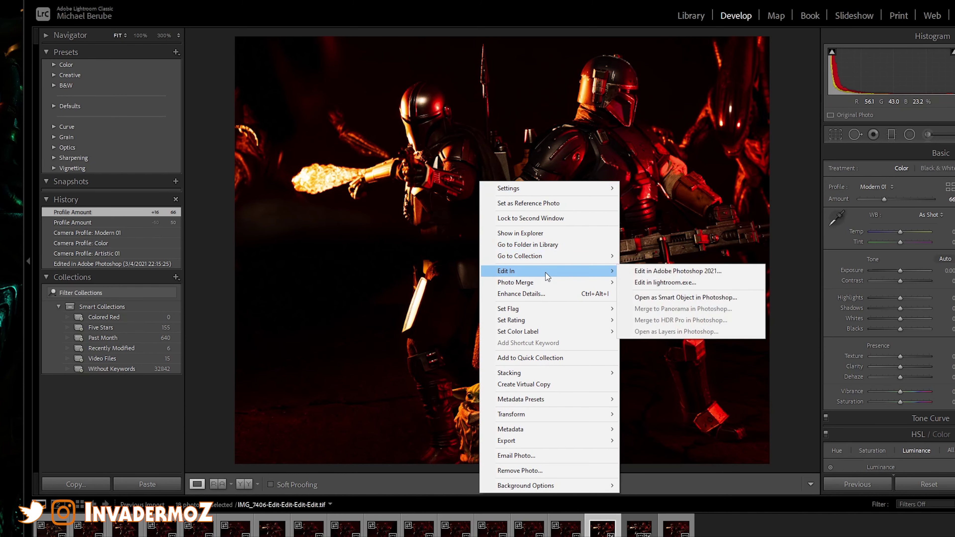
click(639, 274)
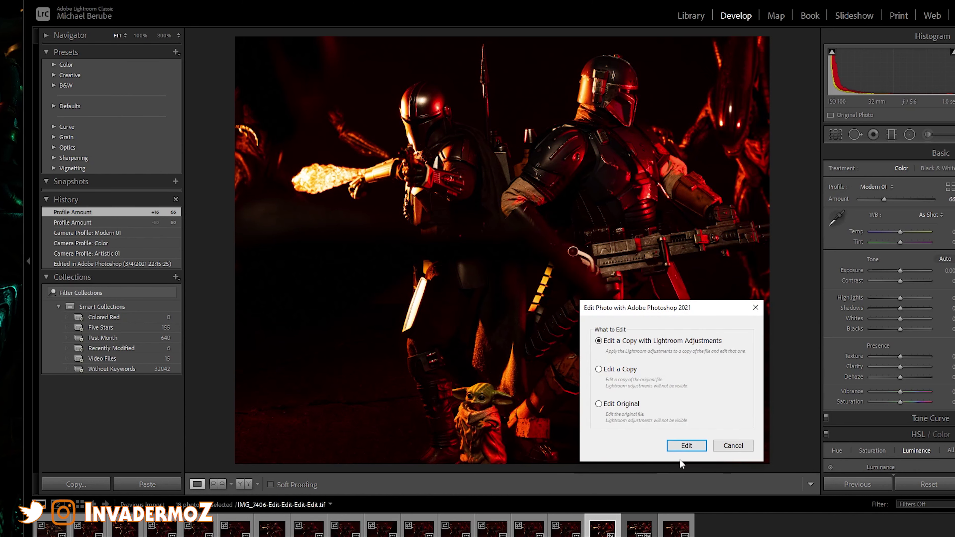
click(692, 448)
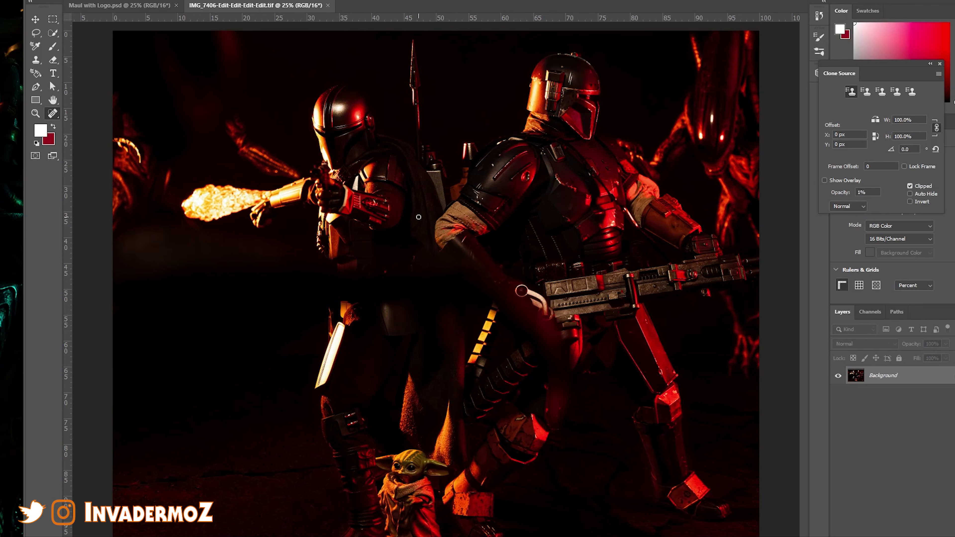
- Copy the logo layers from Maul with Logo.psd into the figures photo and place the logo at its bottom edge below the right figure's feet
click(120, 5)
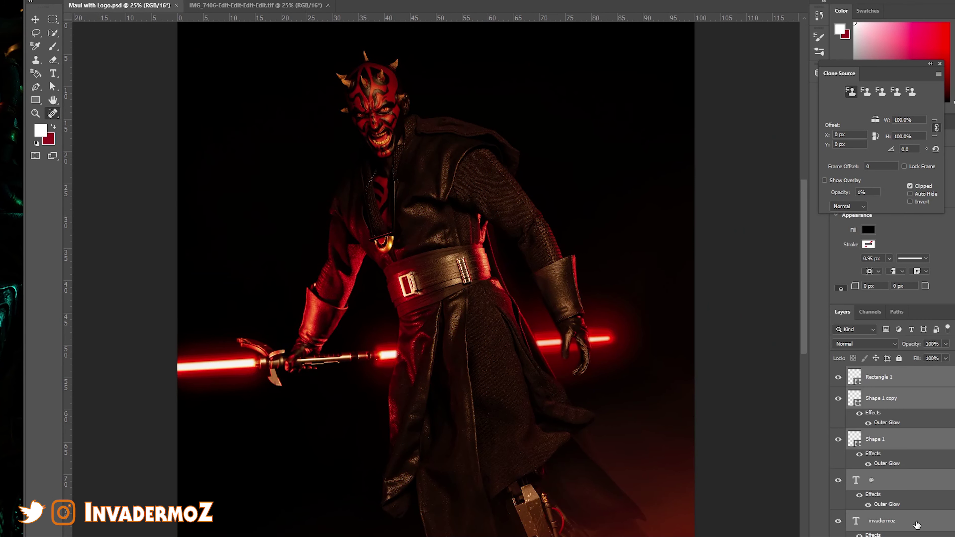
click(35, 20)
drag(944, 381, 690, 350)
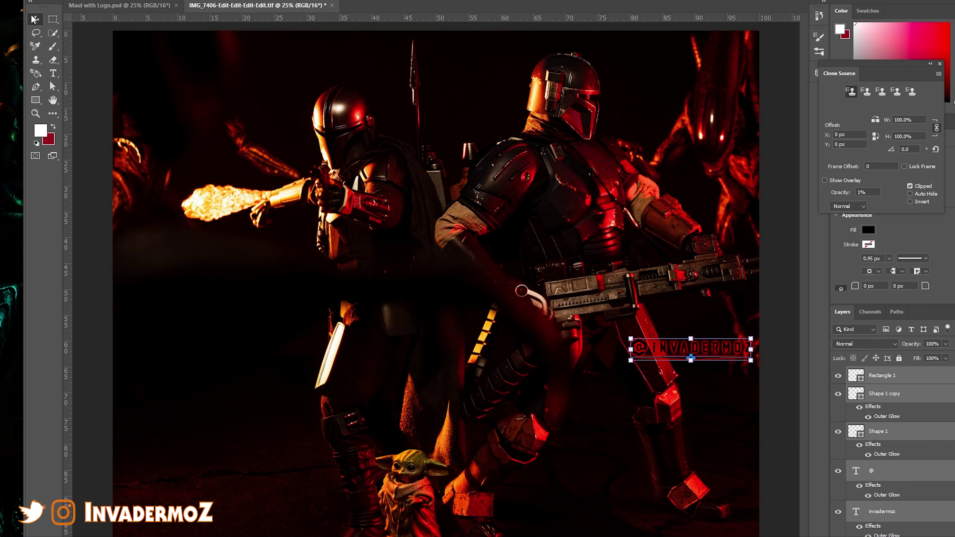
drag(729, 354, 723, 534)
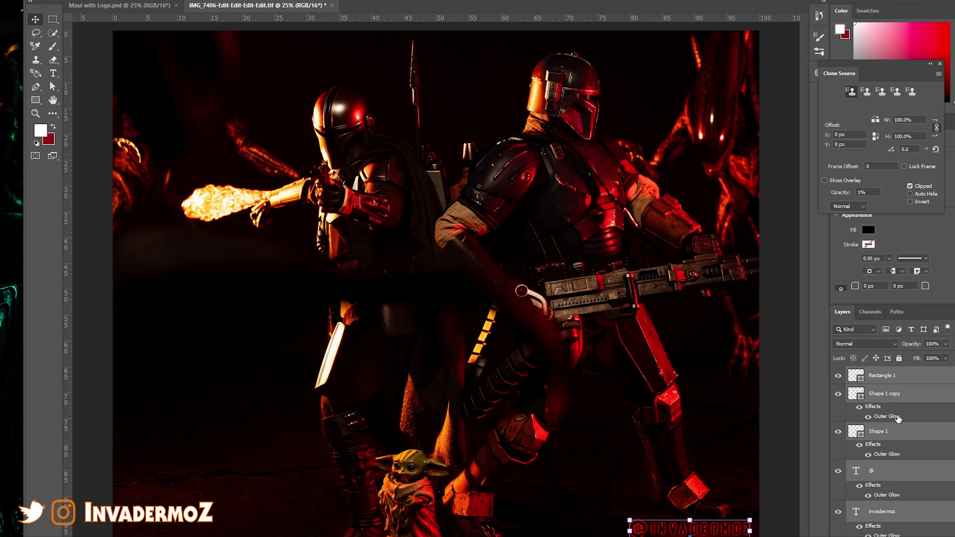